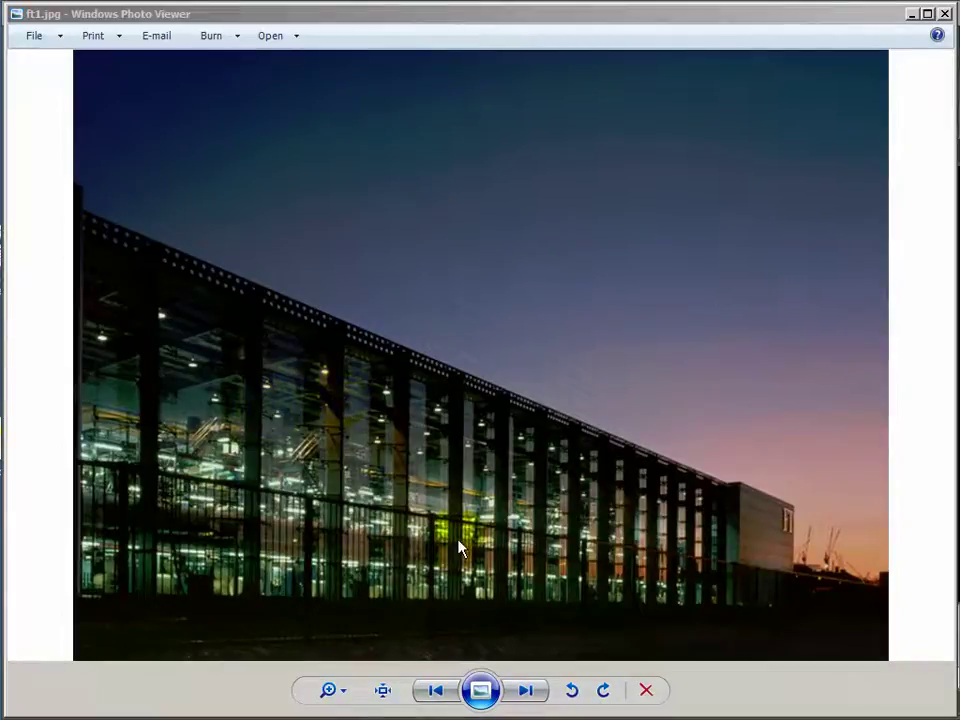
Page through reference photos ft1.jpg to ft4.jpg, then close Windows Photo Viewer.
click(526, 691)
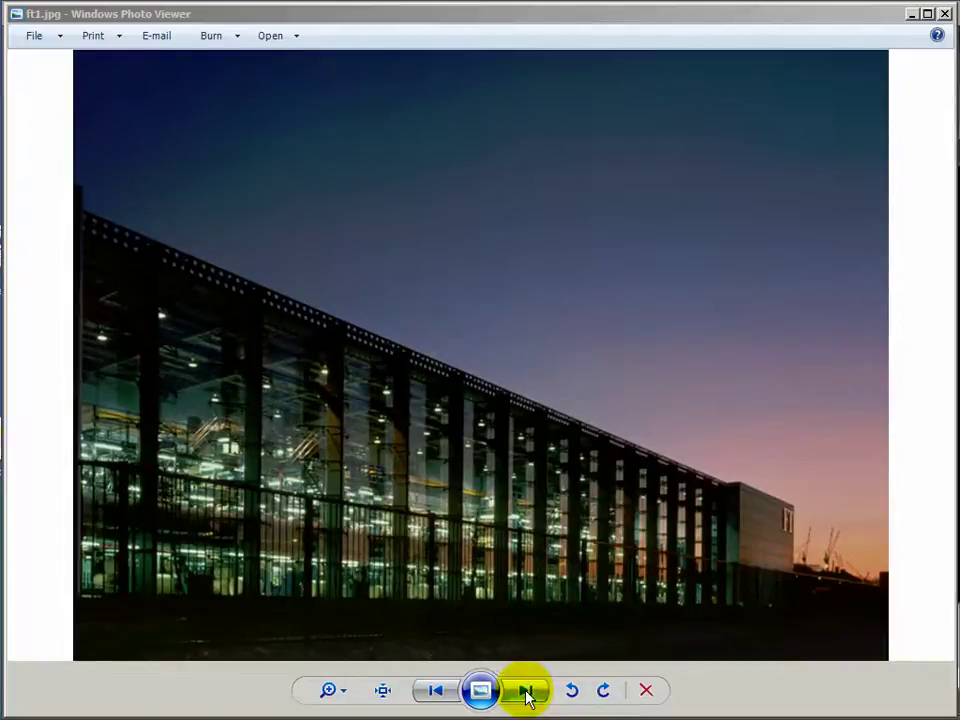
click(526, 691)
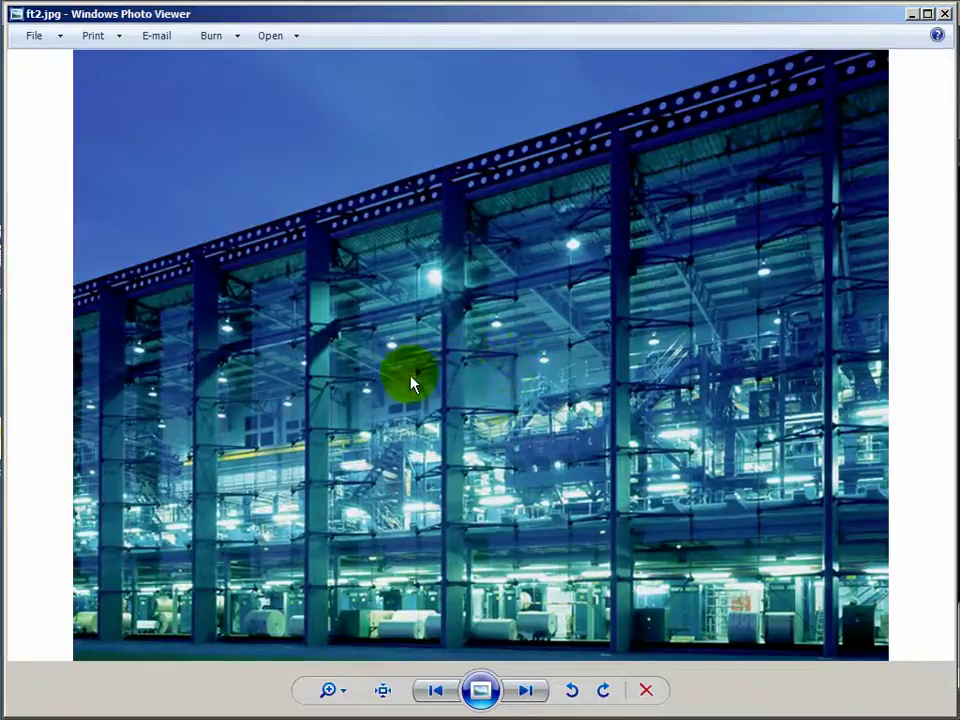
click(527, 690)
click(527, 690)
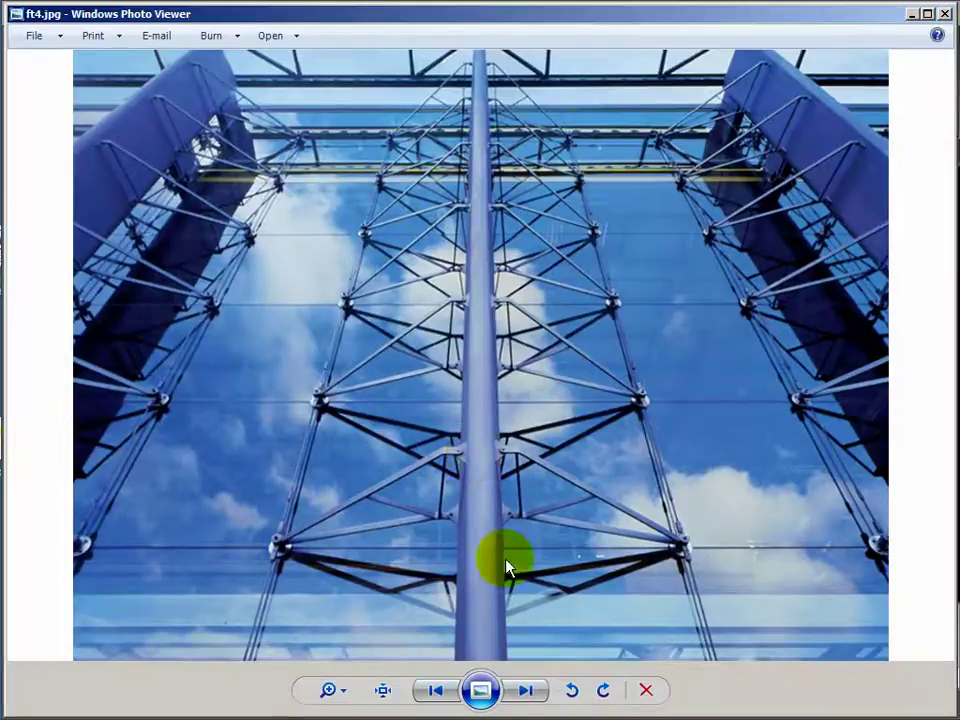
click(944, 14)
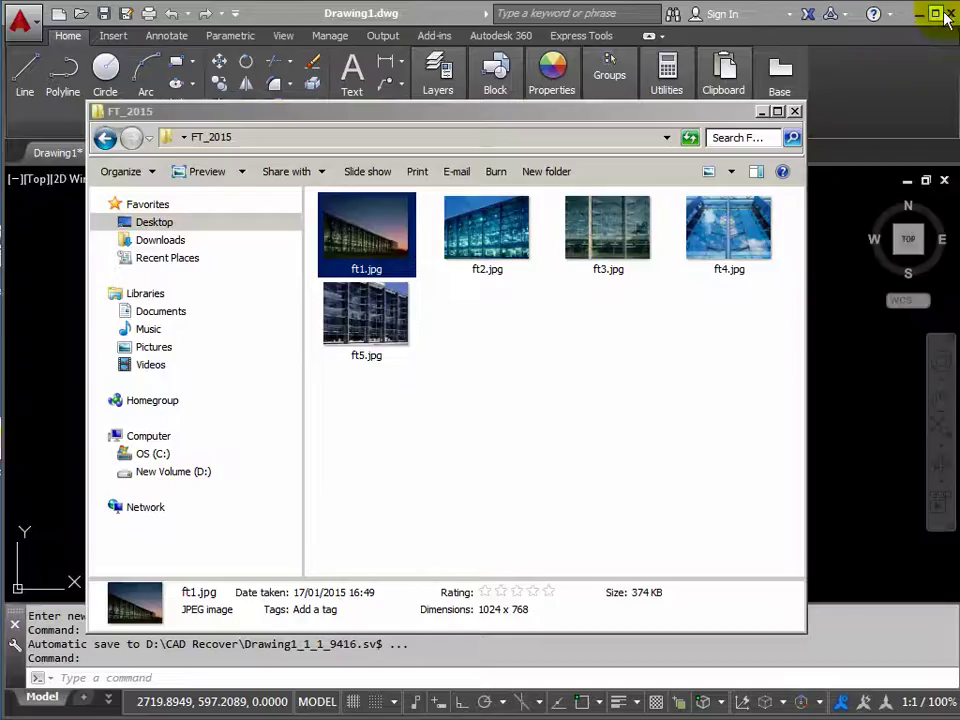
Close the FT_2015 folder and hide the Block and Groups ribbon panels.
click(793, 112)
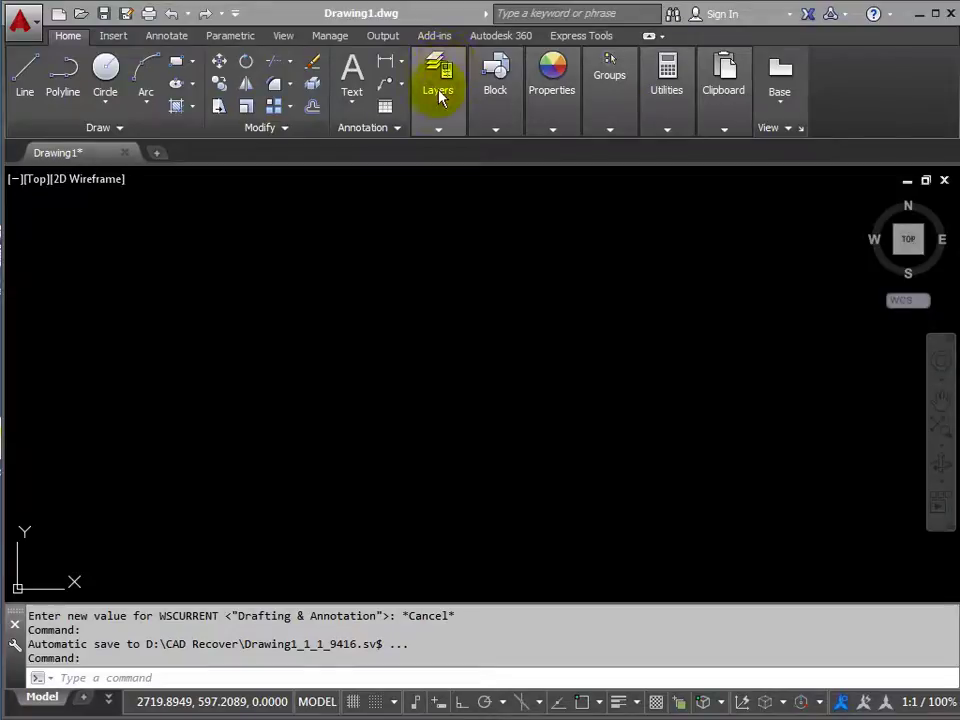
right_click(497, 116)
mouse_move(558, 203)
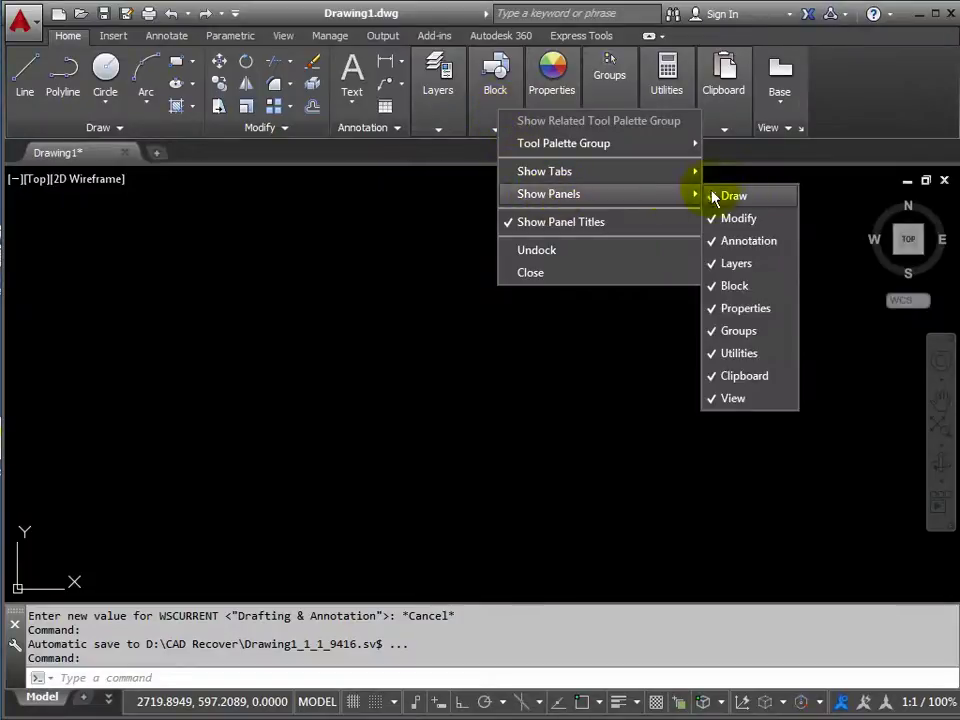
click(714, 293)
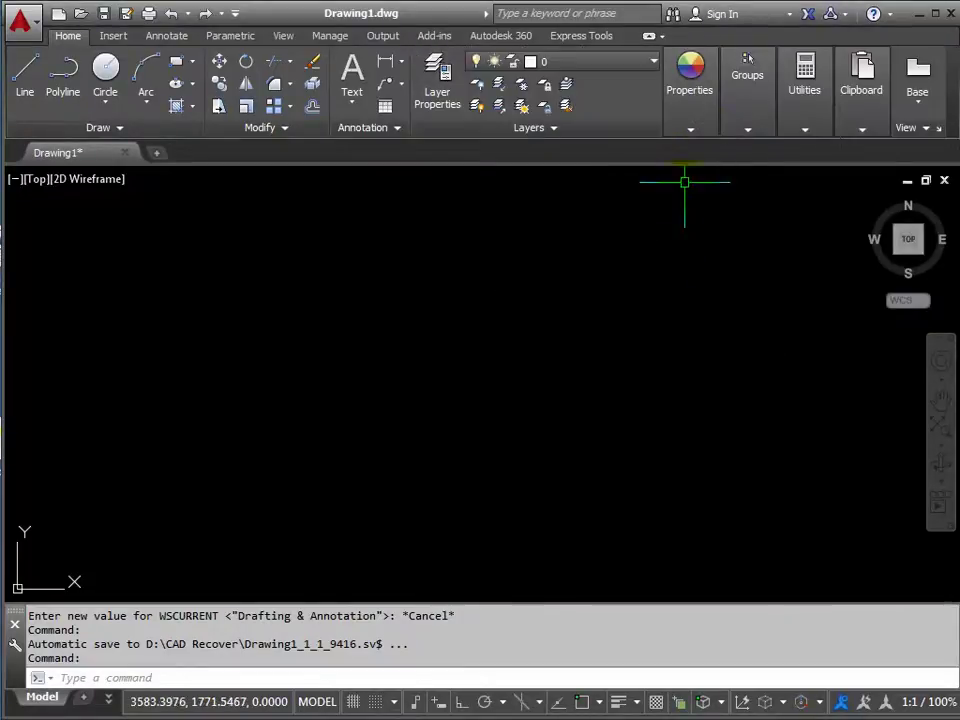
right_click(740, 108)
mouse_move(768, 145)
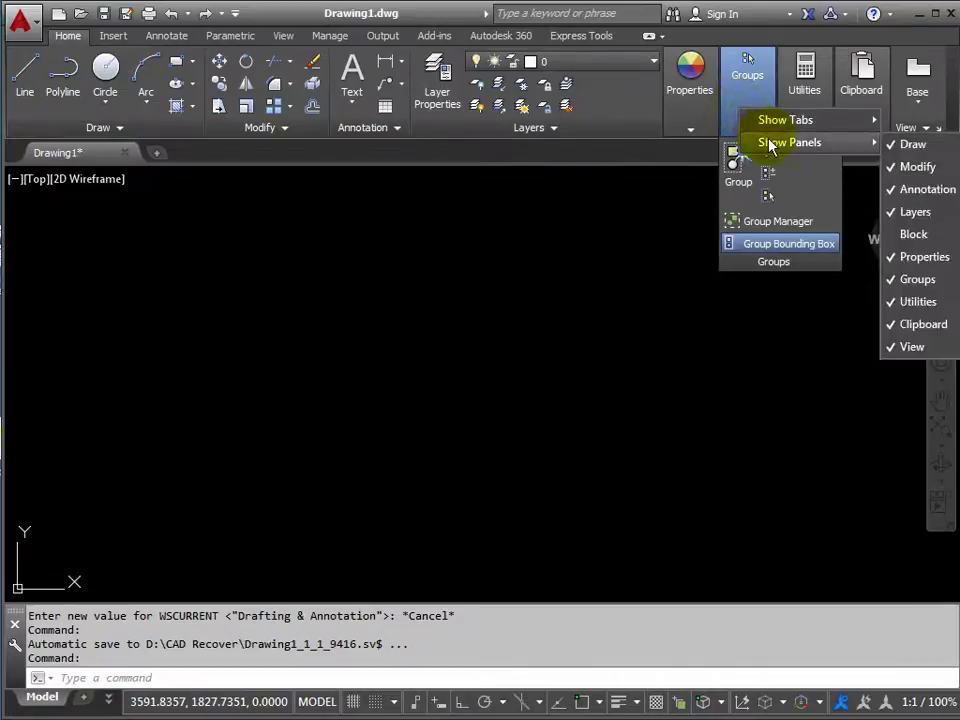
click(895, 287)
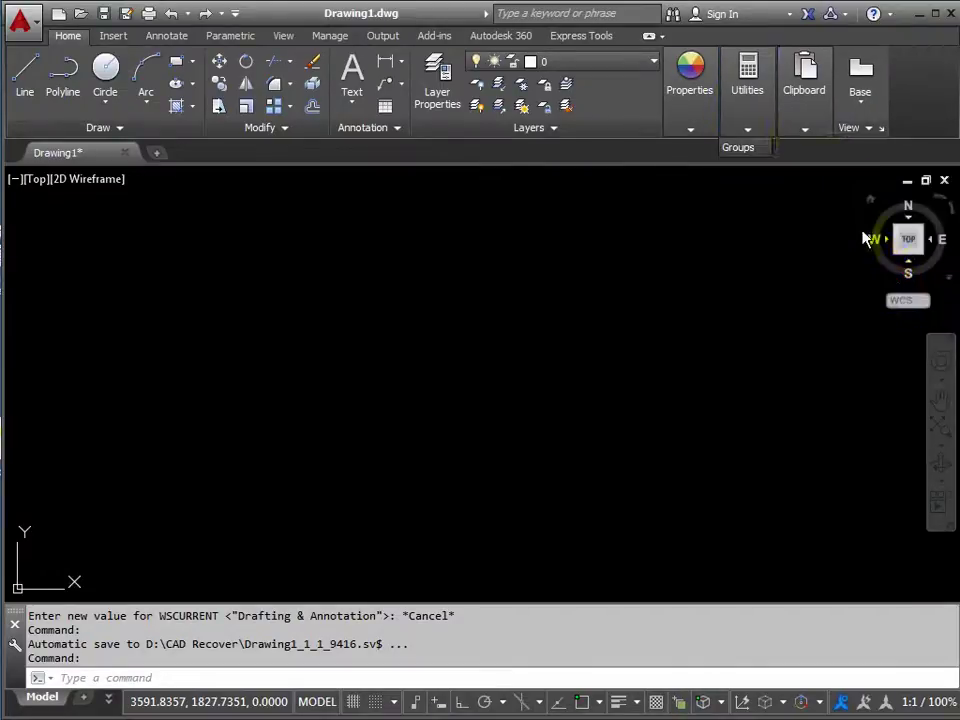
Hide the Utilities and Clipboard panels from the Home ribbon.
right_click(751, 118)
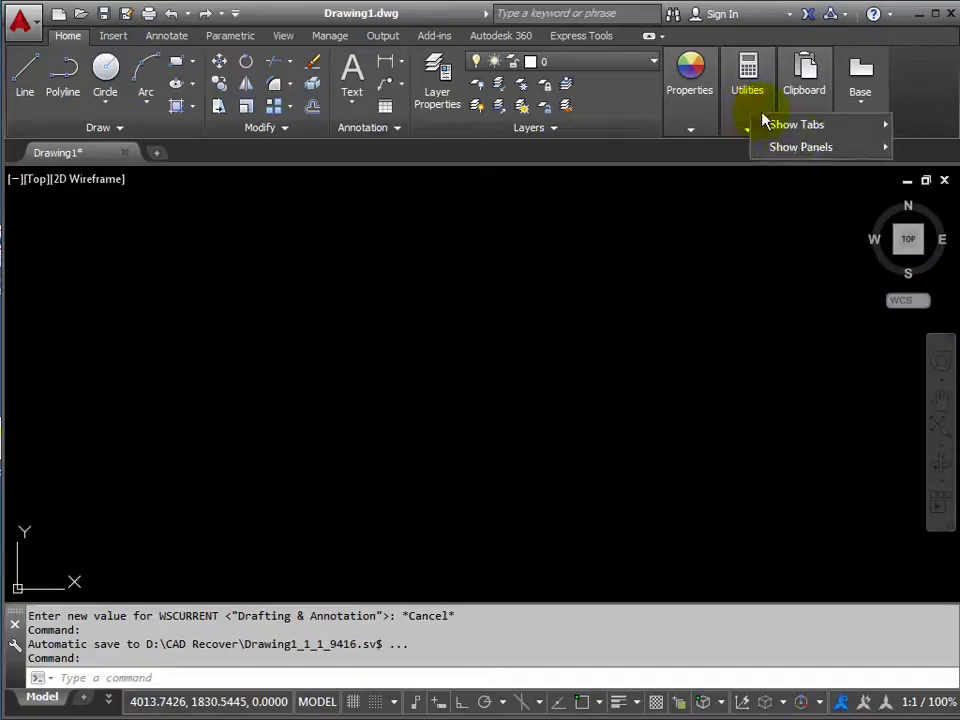
mouse_move(796, 146)
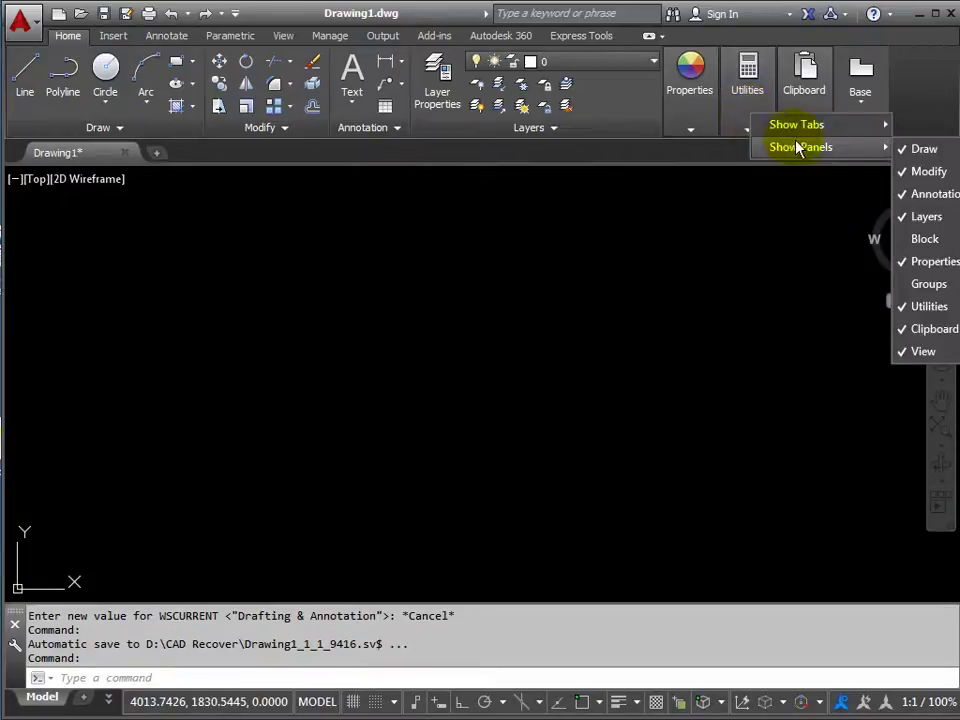
click(902, 306)
click(747, 118)
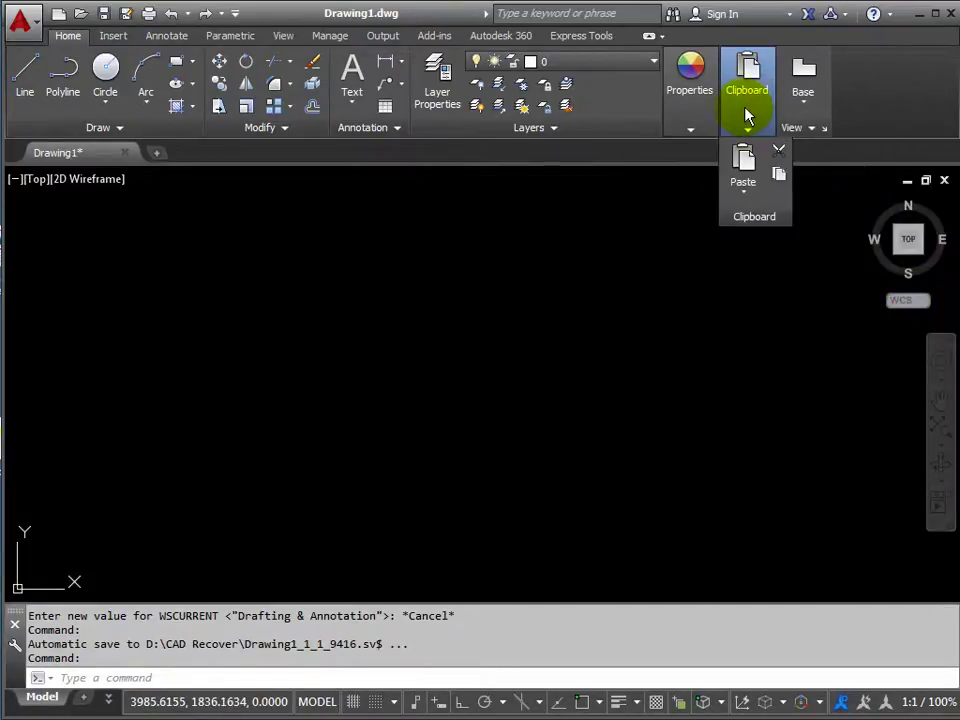
right_click(746, 112)
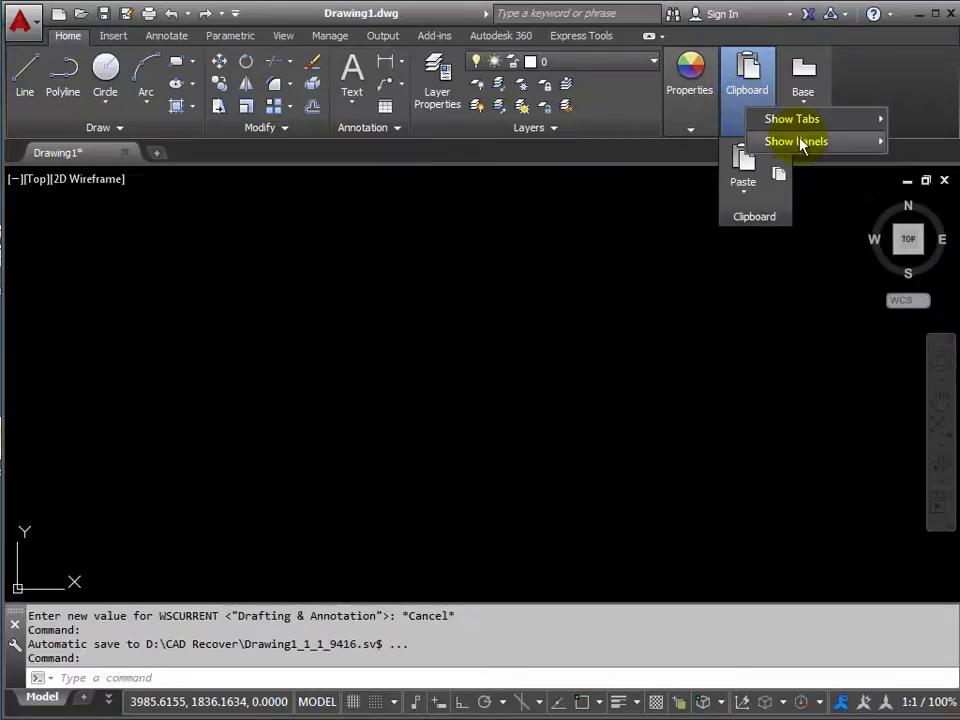
mouse_move(800, 144)
click(903, 322)
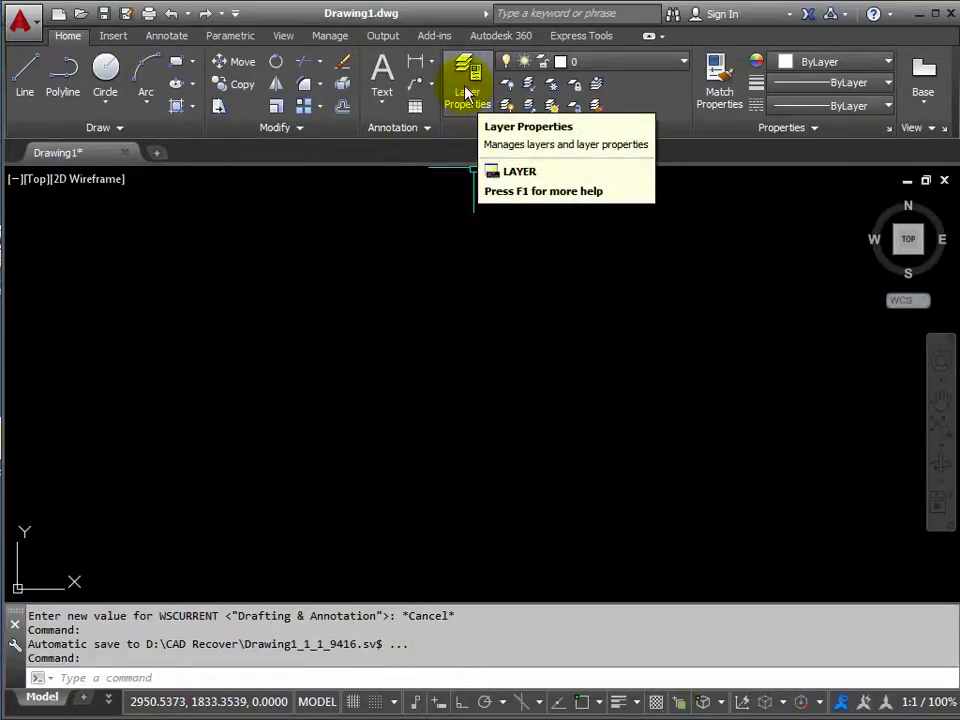
In Layer Properties, add a new layer and delete the old CON layer.
click(466, 92)
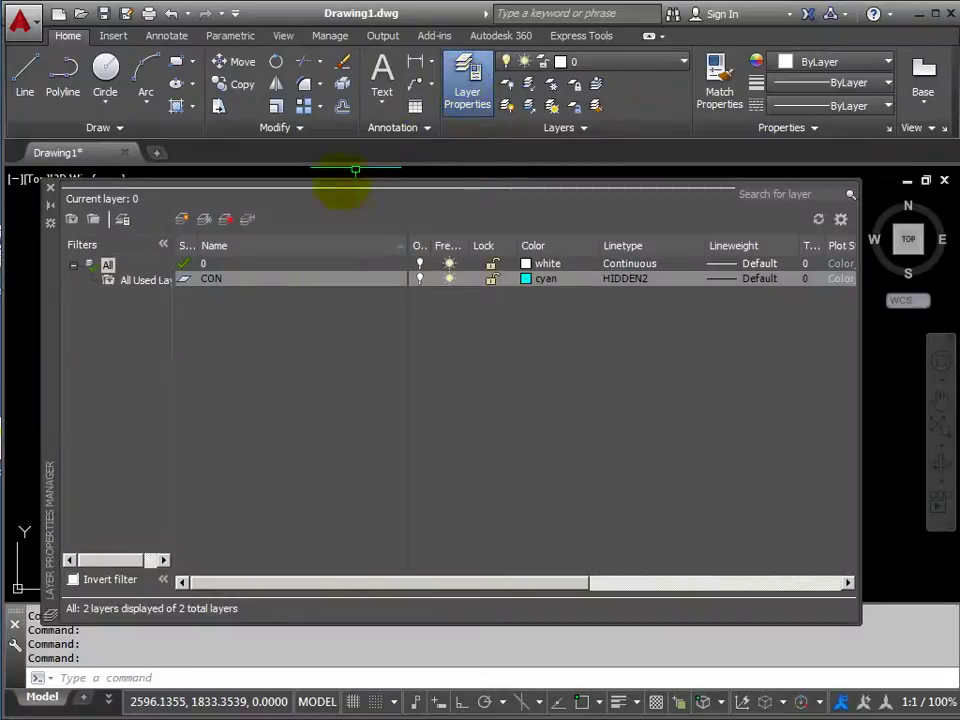
click(182, 222)
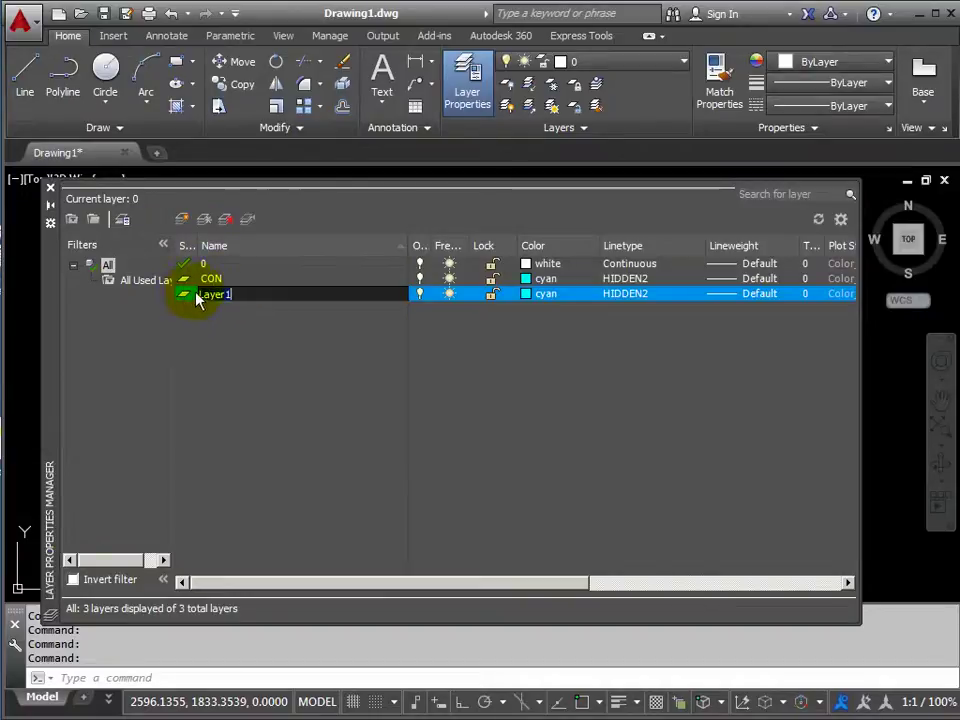
click(206, 279)
click(227, 221)
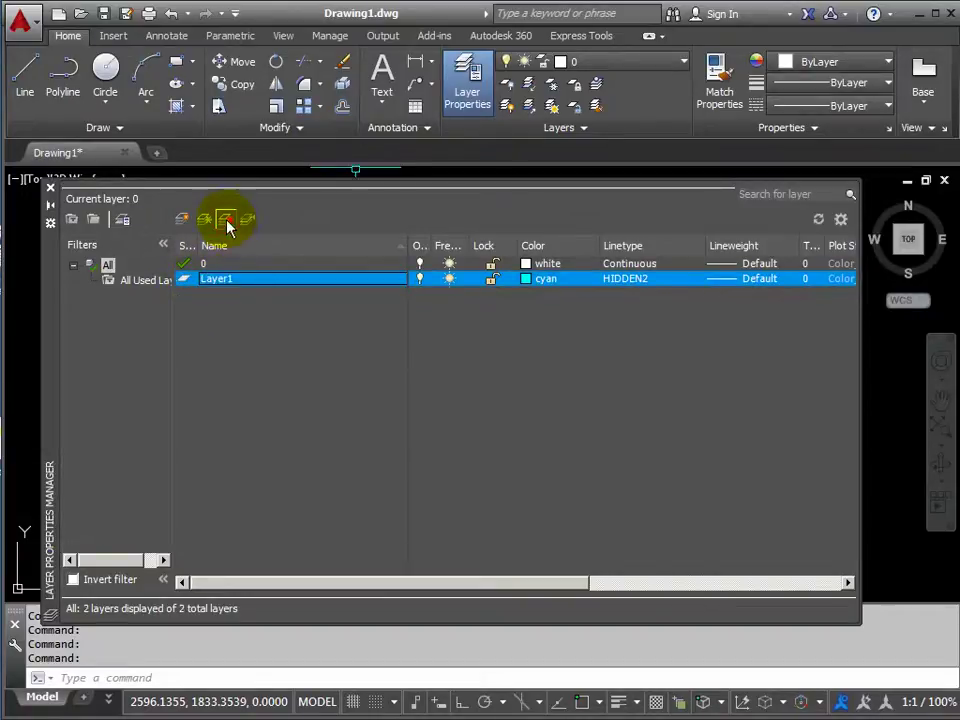
Rename the new layer to CON and confirm its cyan colour.
click(237, 279)
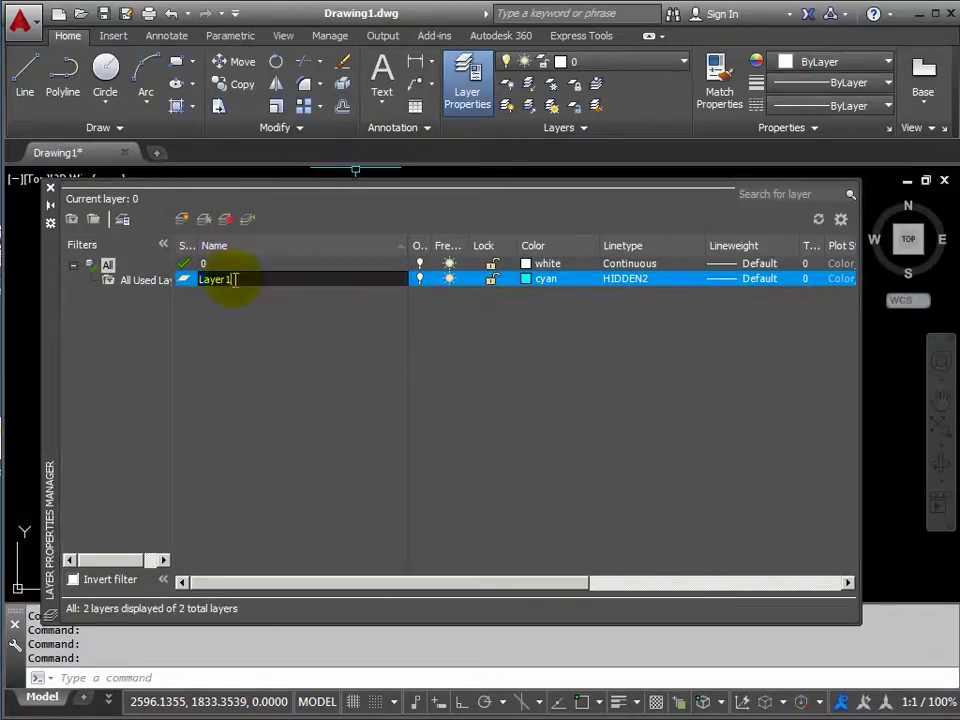
click(246, 272)
key(BackSpace)
key(BackSpace)
key(BackSpace)
key(BackSpace)
key(BackSpace)
text(CON)
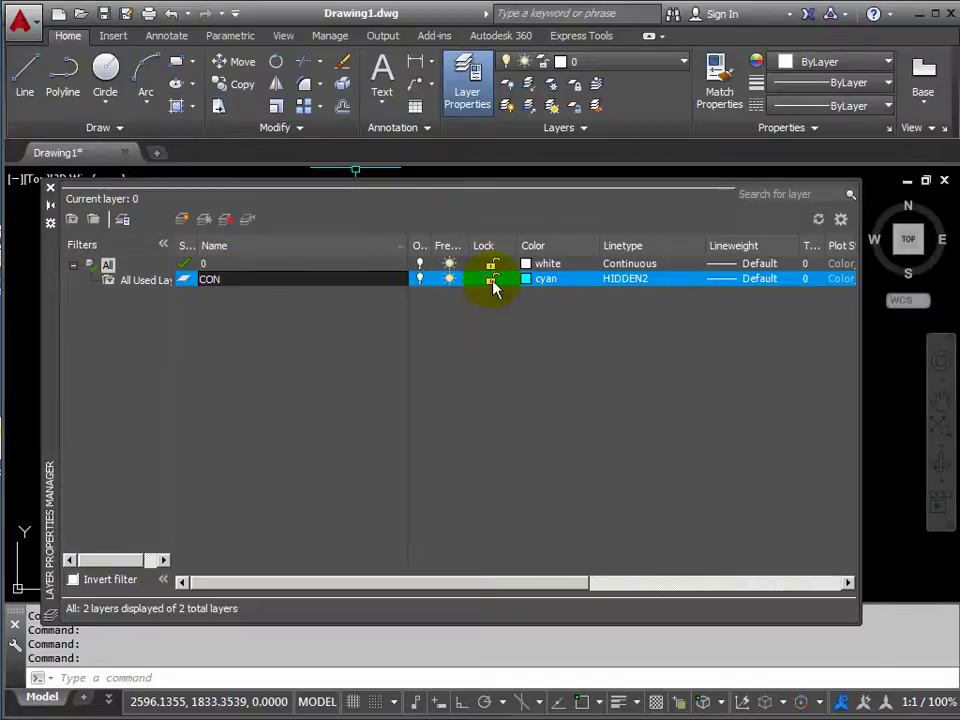
click(529, 280)
click(529, 282)
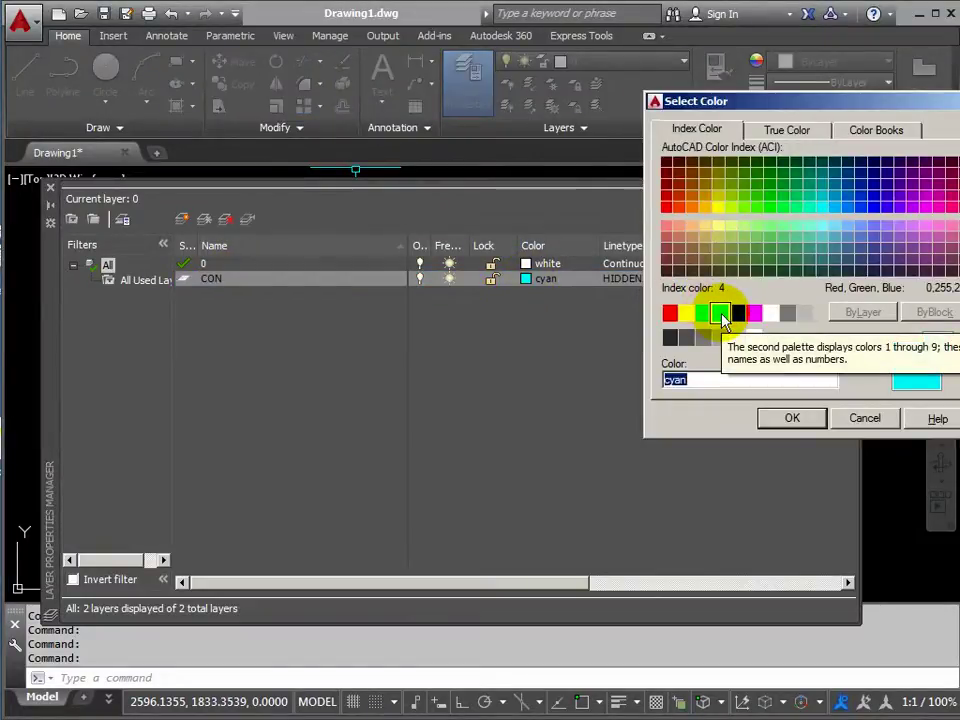
click(792, 418)
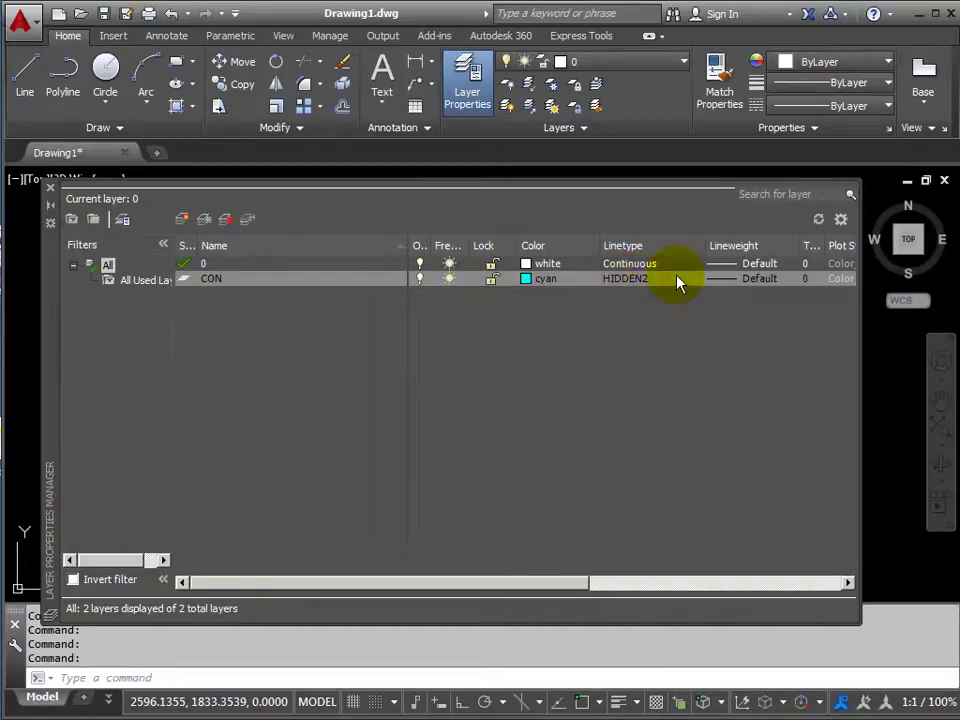
Load the DASHED2 linetype and select it for the CON layer.
click(613, 285)
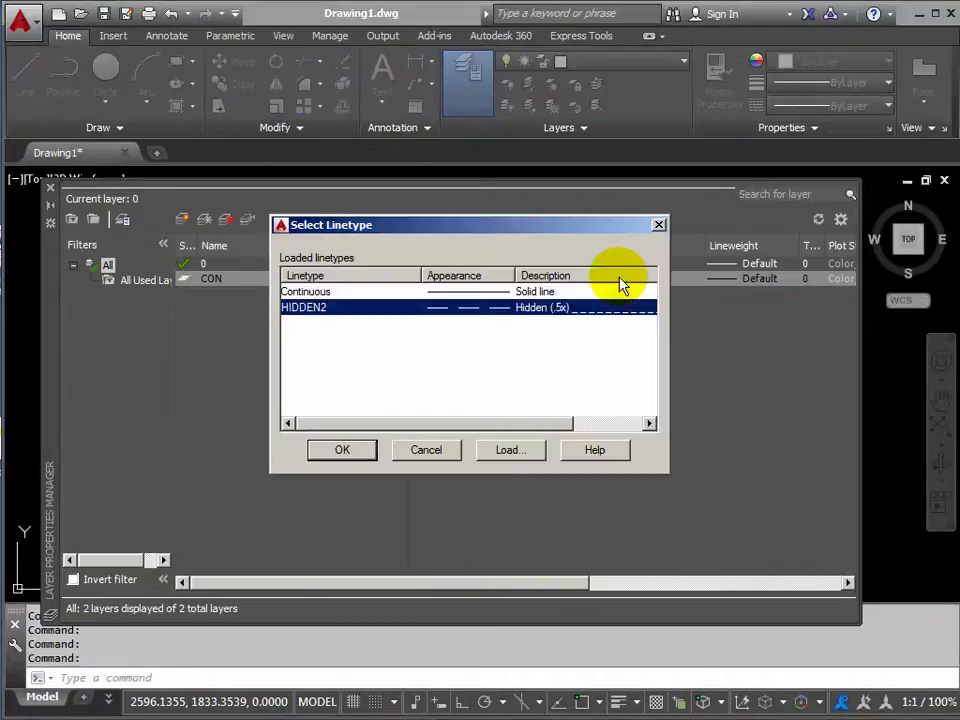
click(509, 451)
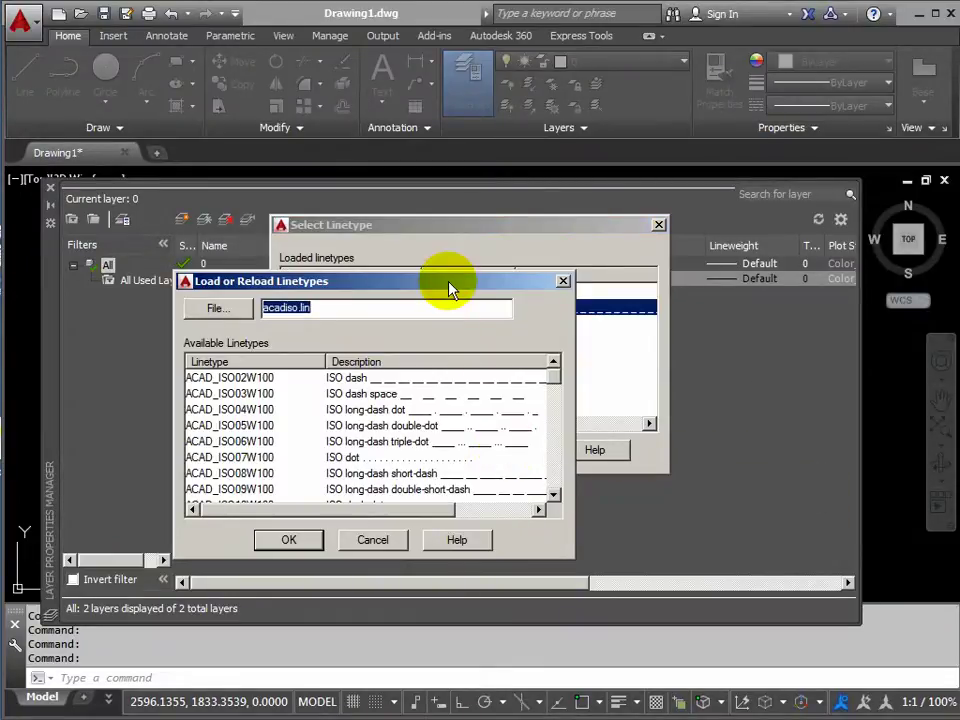
drag(451, 286, 499, 236)
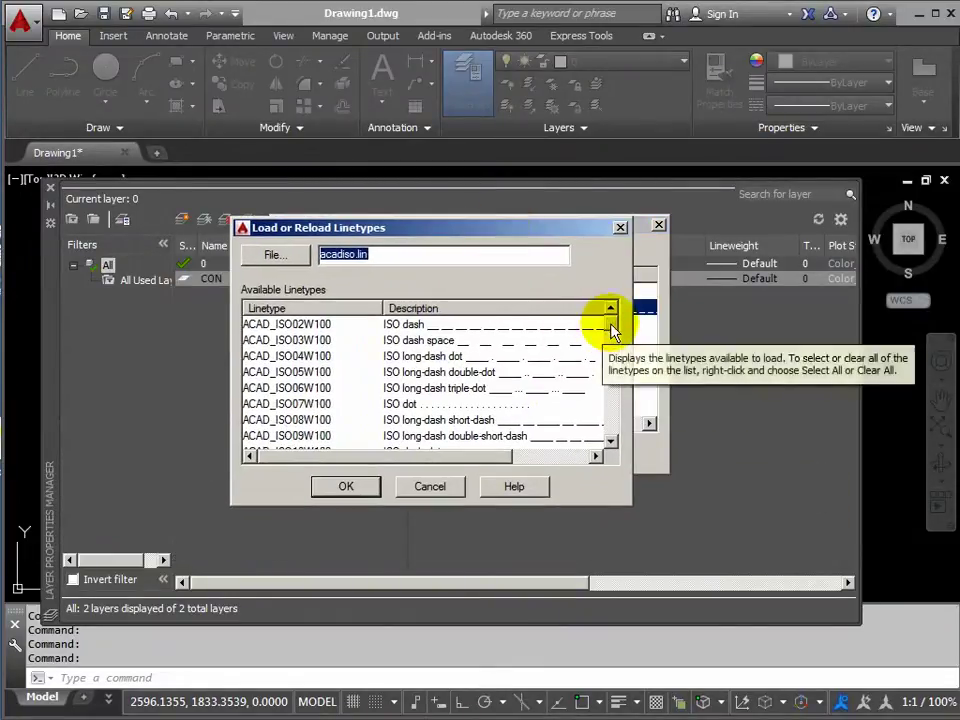
scroll(610, 340, down, 3)
scroll(612, 350, down, 6)
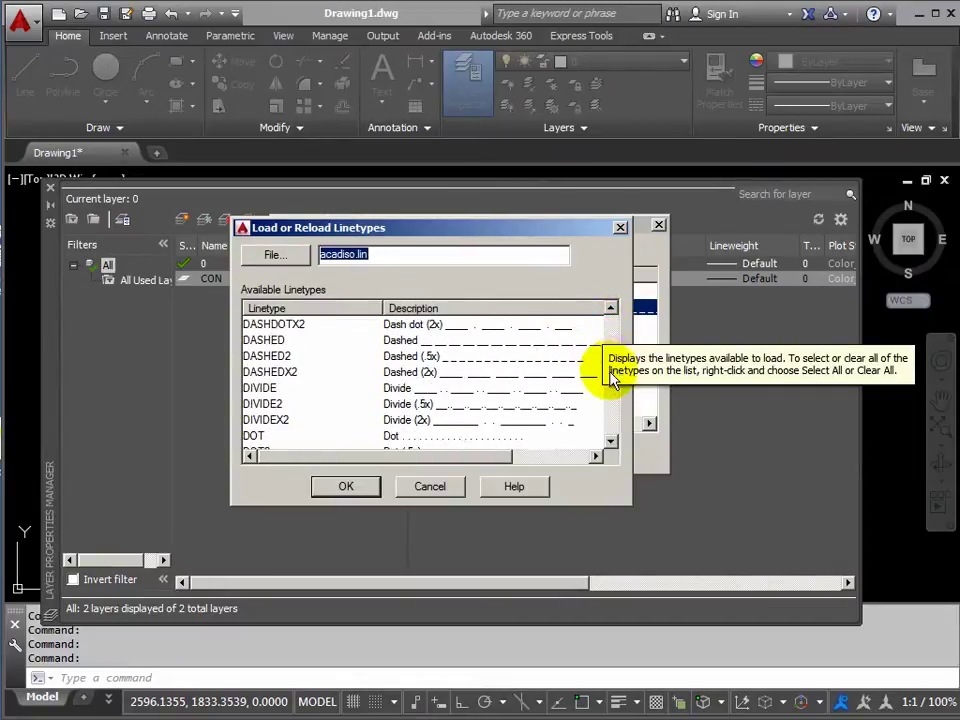
scroll(612, 390, down, 1)
scroll(612, 390, down, 3)
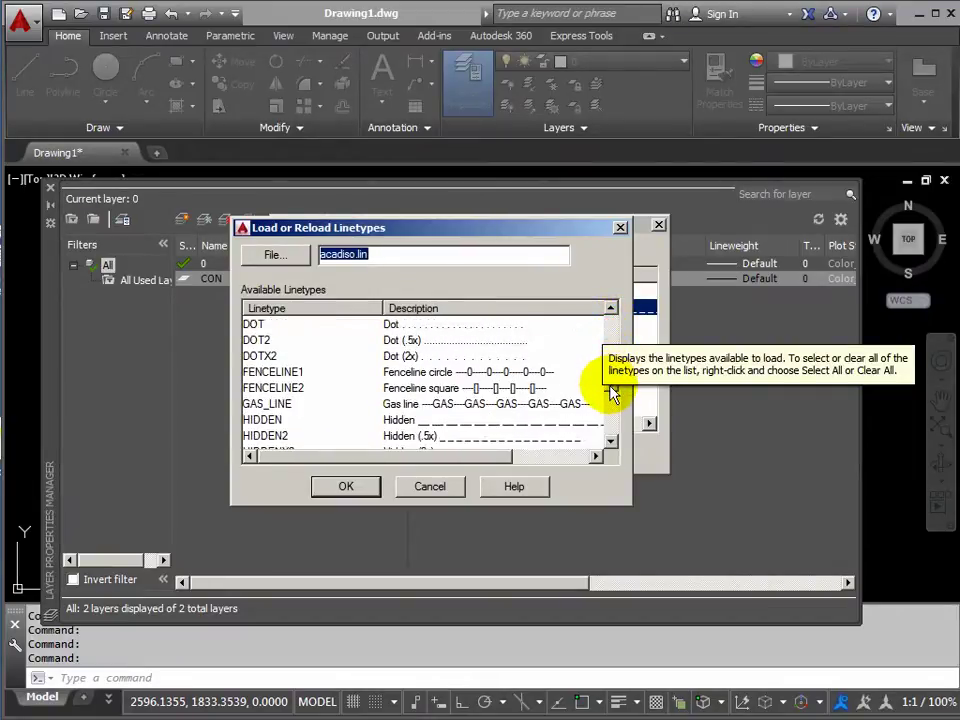
scroll(612, 390, up, 4)
scroll(612, 385, up, 2)
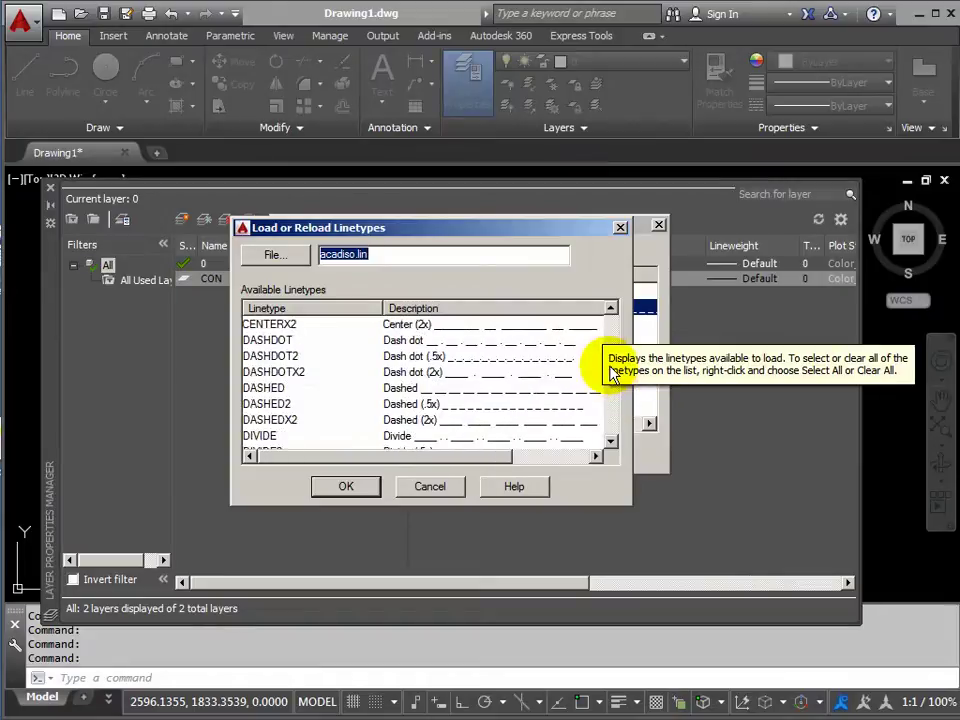
click(279, 404)
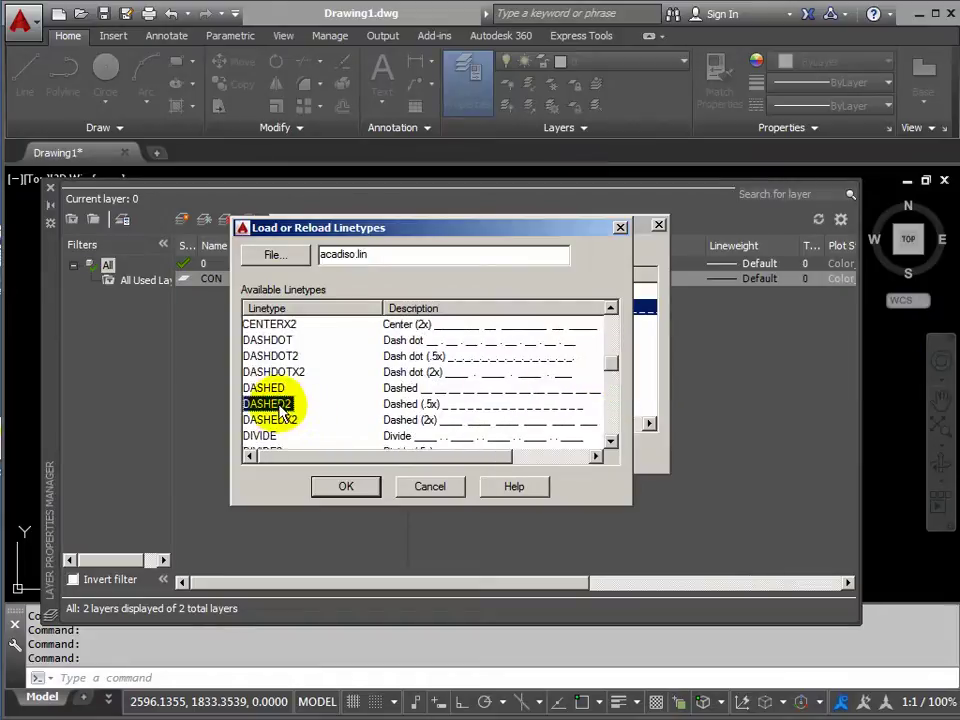
click(352, 488)
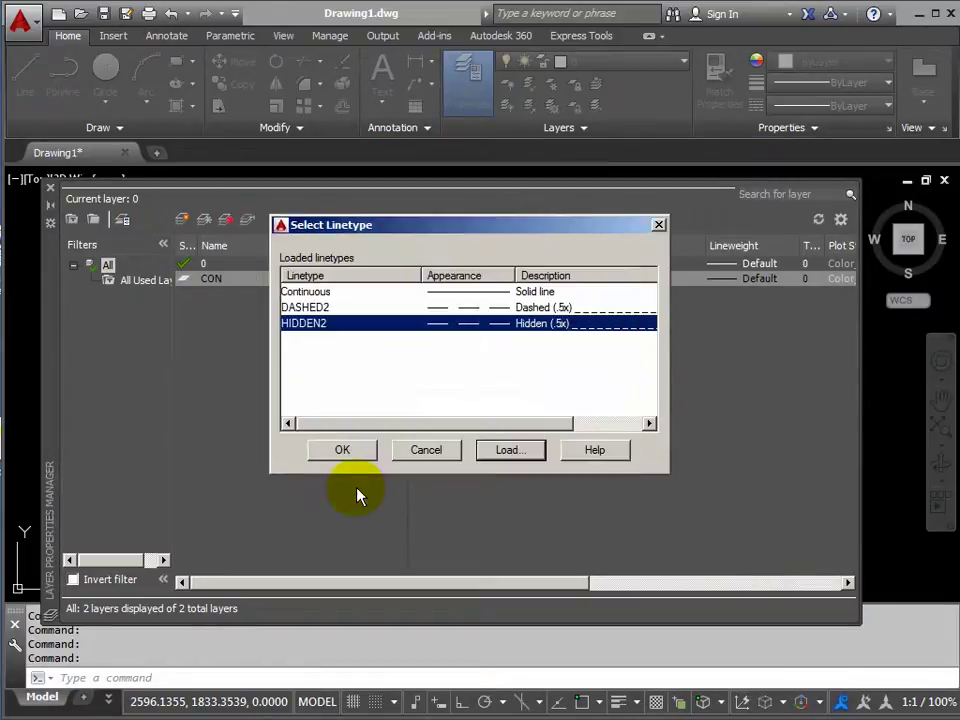
click(308, 309)
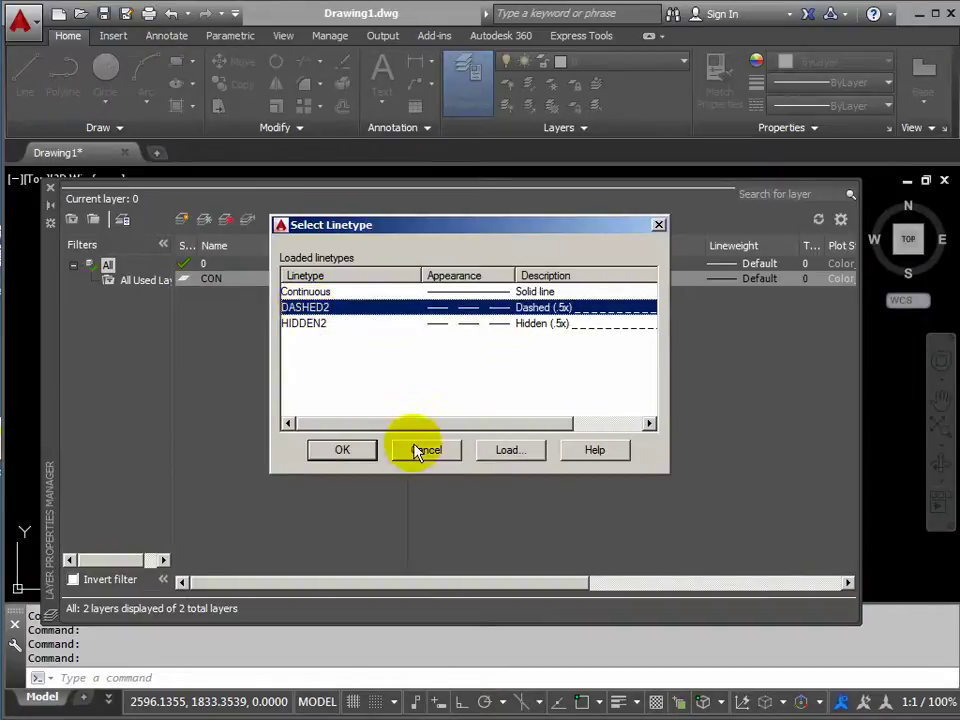
Assign DASHED2 to the CON layer and close the Layer Properties Manager.
click(343, 451)
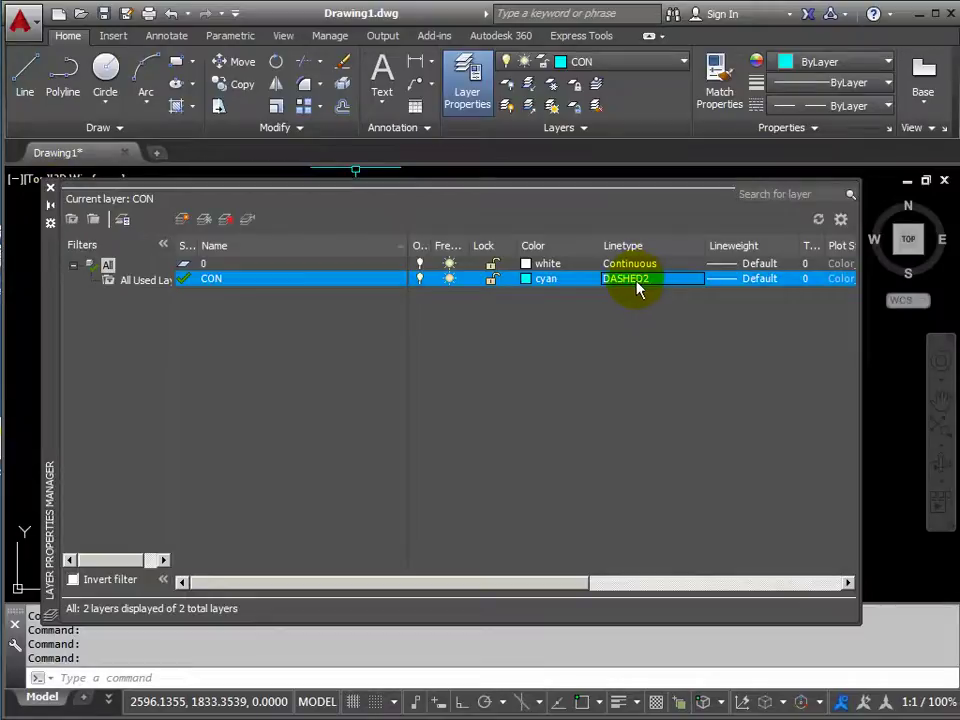
click(51, 189)
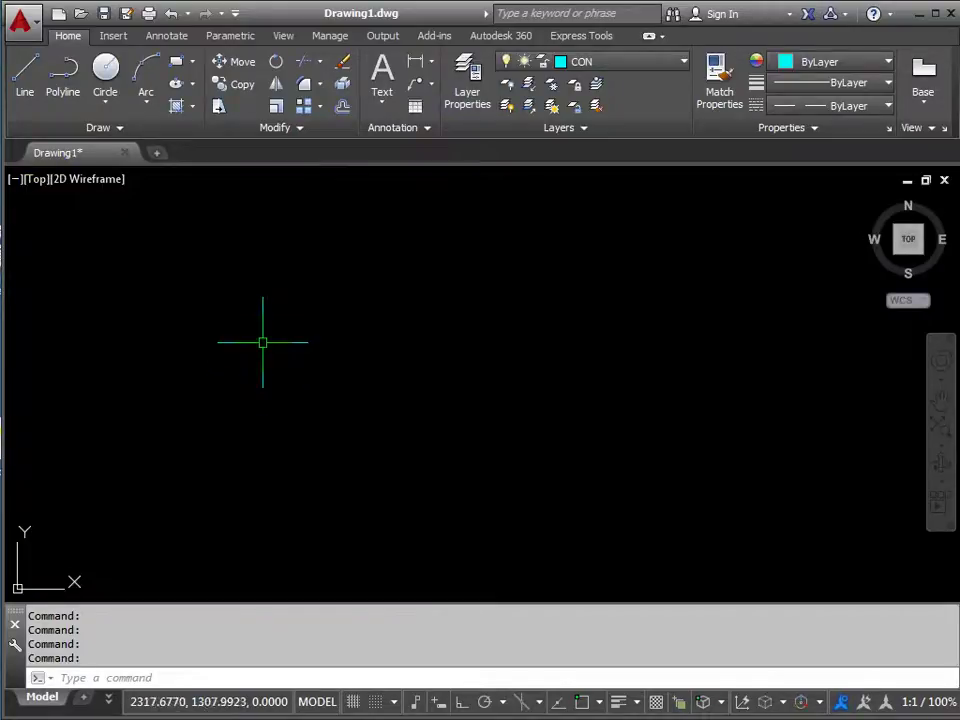
click(27, 80)
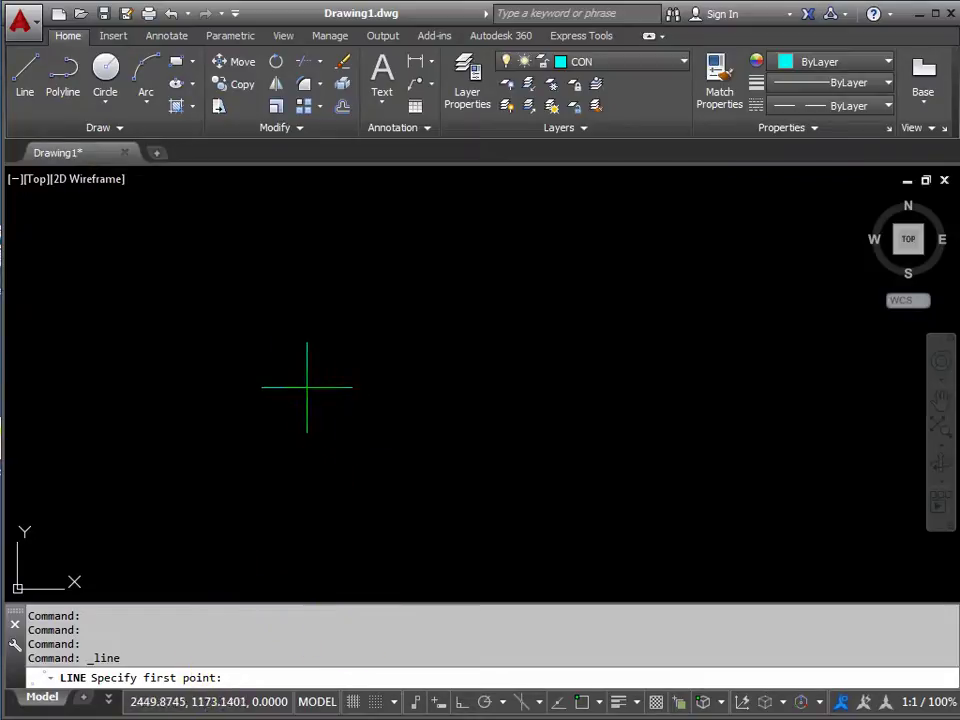
click(239, 353)
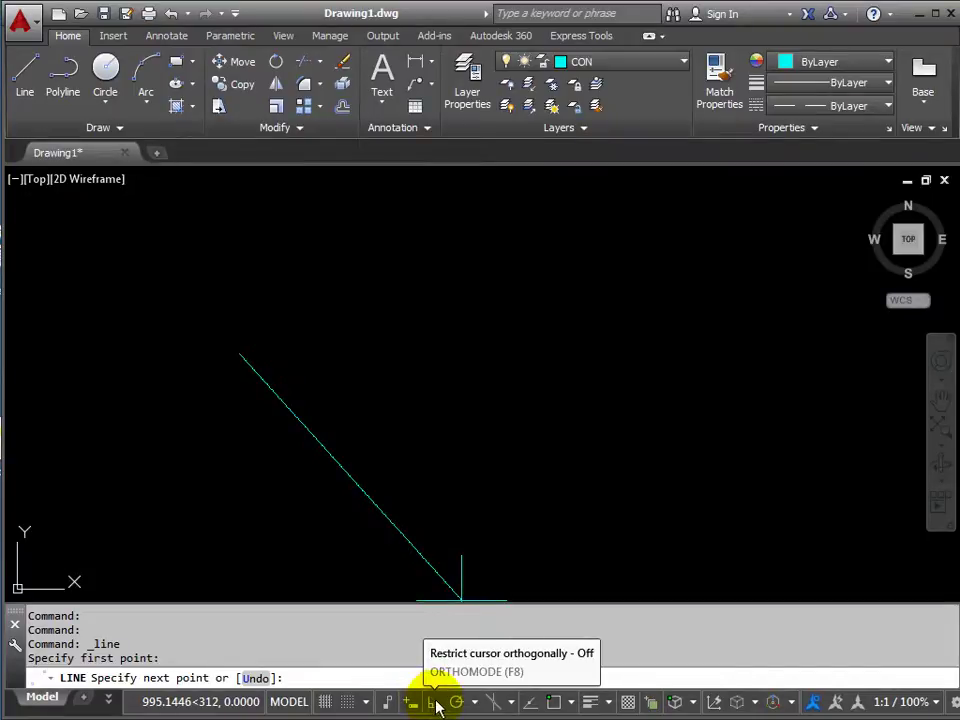
click(433, 706)
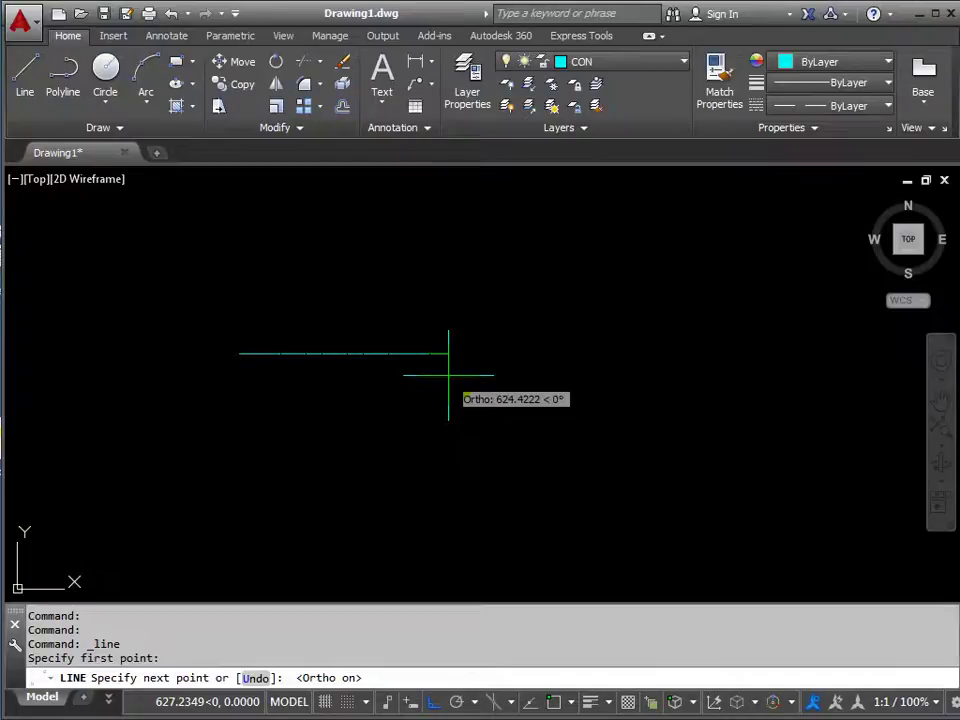
text(@2000<0)
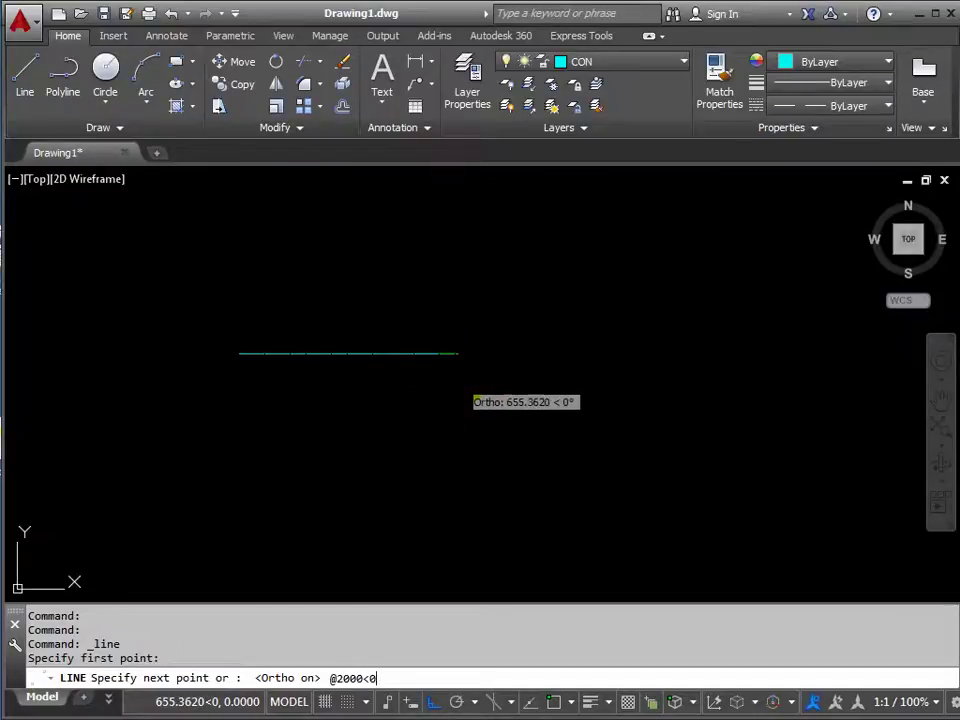
key(Return)
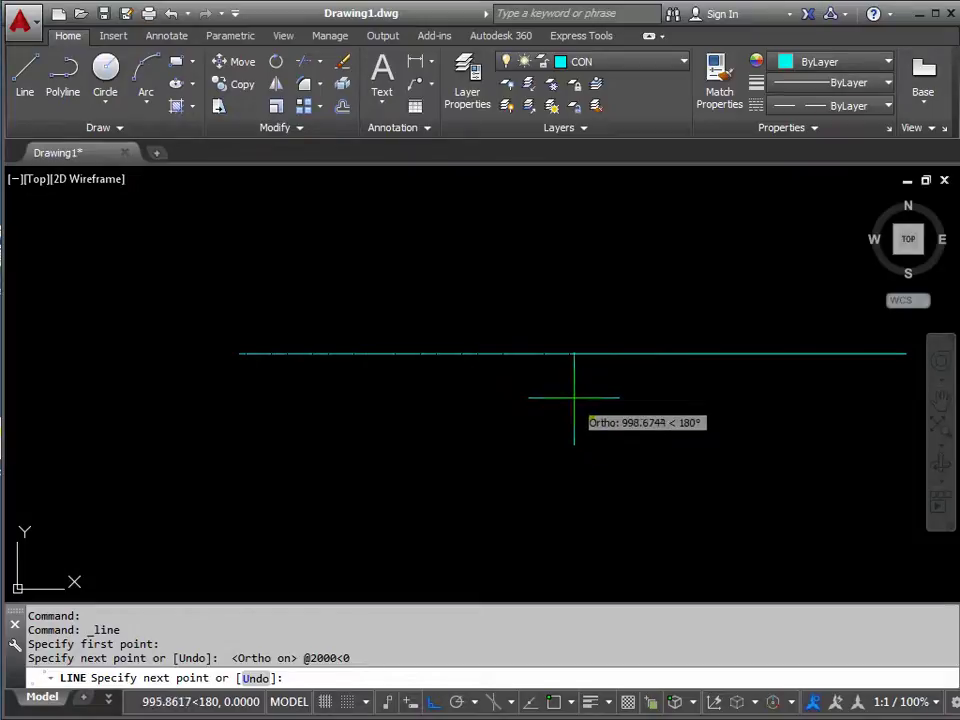
End the LINE command and zoom extents so the whole 2000-unit line fits the view.
mouse_move(577, 400)
middle_down()
mouse_move(411, 407)
mouse_move(523, 392)
mouse_move(453, 388)
mouse_move(469, 390)
mouse_move(467, 410)
mouse_move(441, 426)
mouse_move(452, 416)
middle_up()
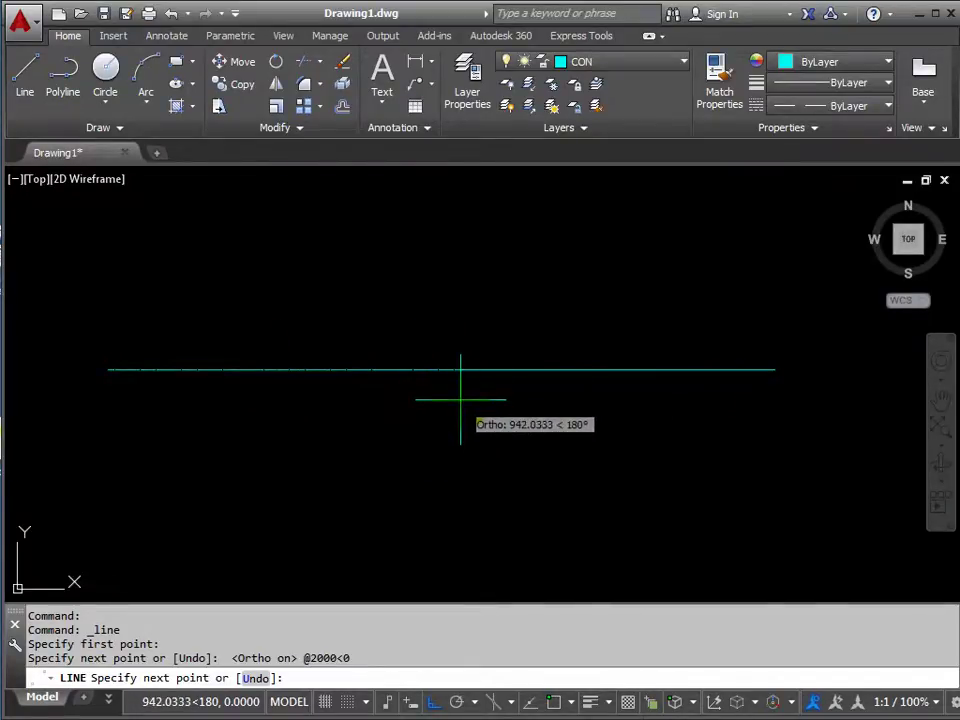
middle_click(460, 399)
middle_click(460, 399)
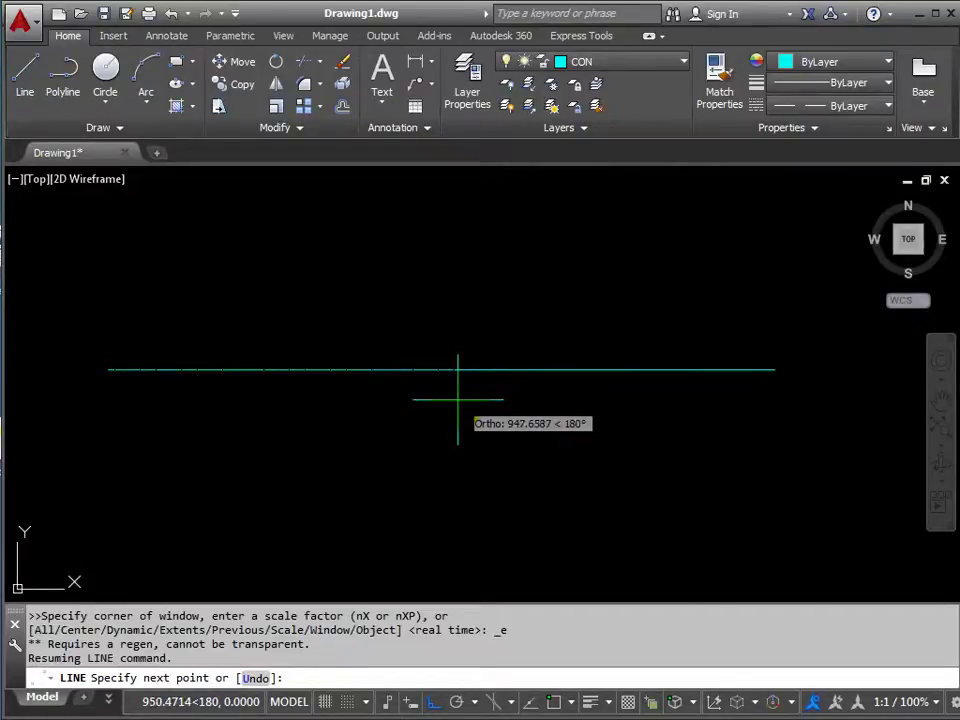
key(Escape)
middle_click(455, 399)
middle_click(455, 399)
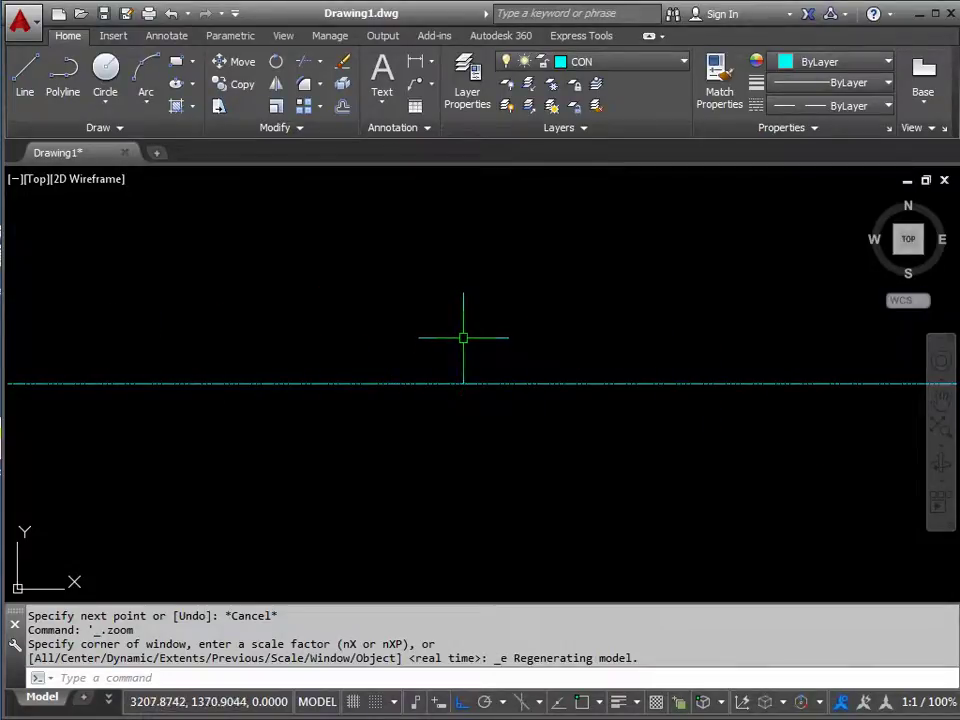
scroll(459, 338, down, 1)
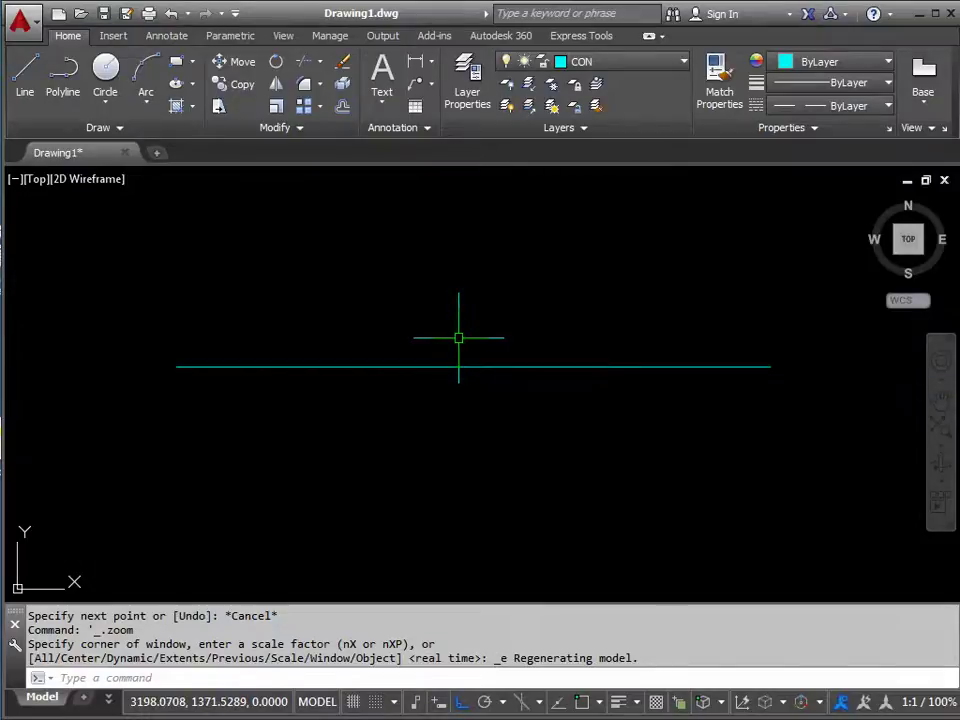
middle_drag(476, 360, 470, 244)
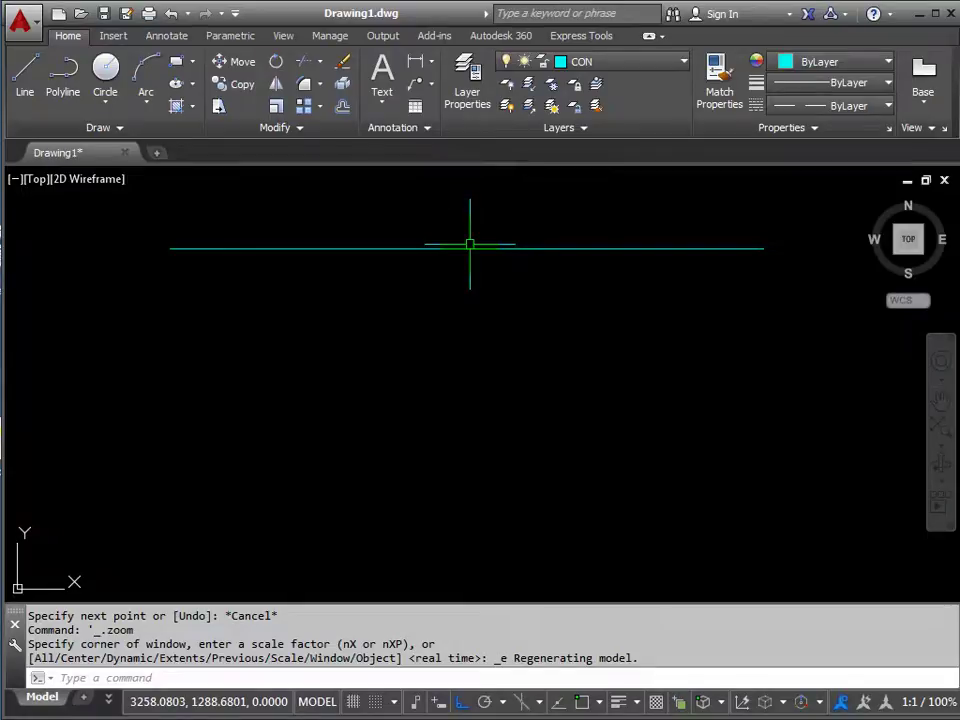
mouse_move(467, 257)
middle_down()
mouse_move(460, 270)
mouse_move(456, 242)
mouse_move(458, 276)
mouse_move(459, 246)
middle_up()
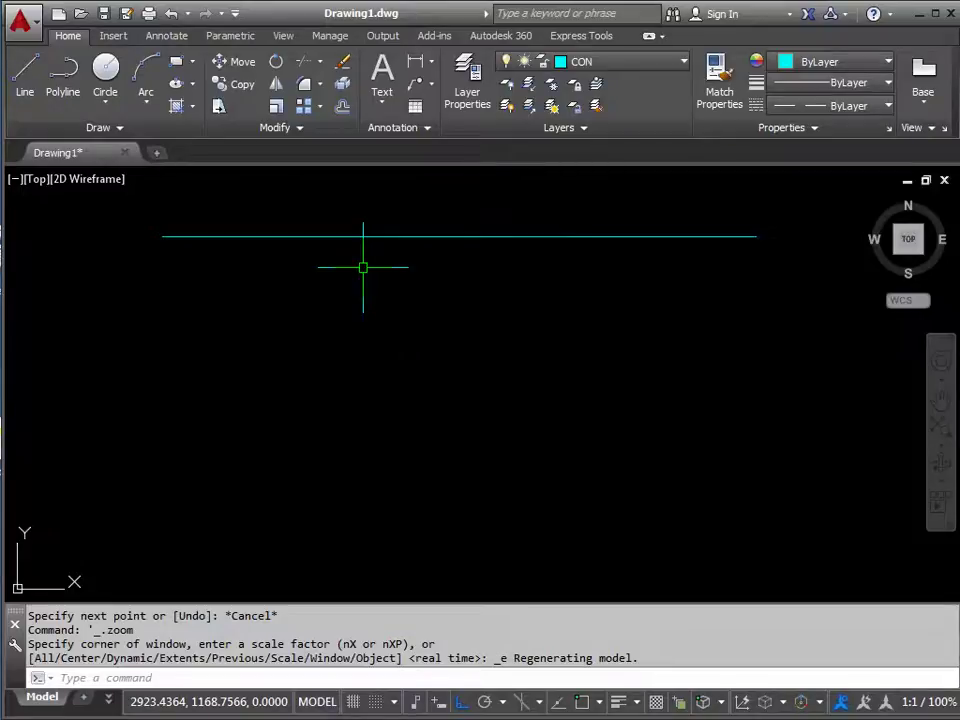
Run LTSCALE, trying 50 and 10 before settling on a linetype scale of 5.
text(LTS)
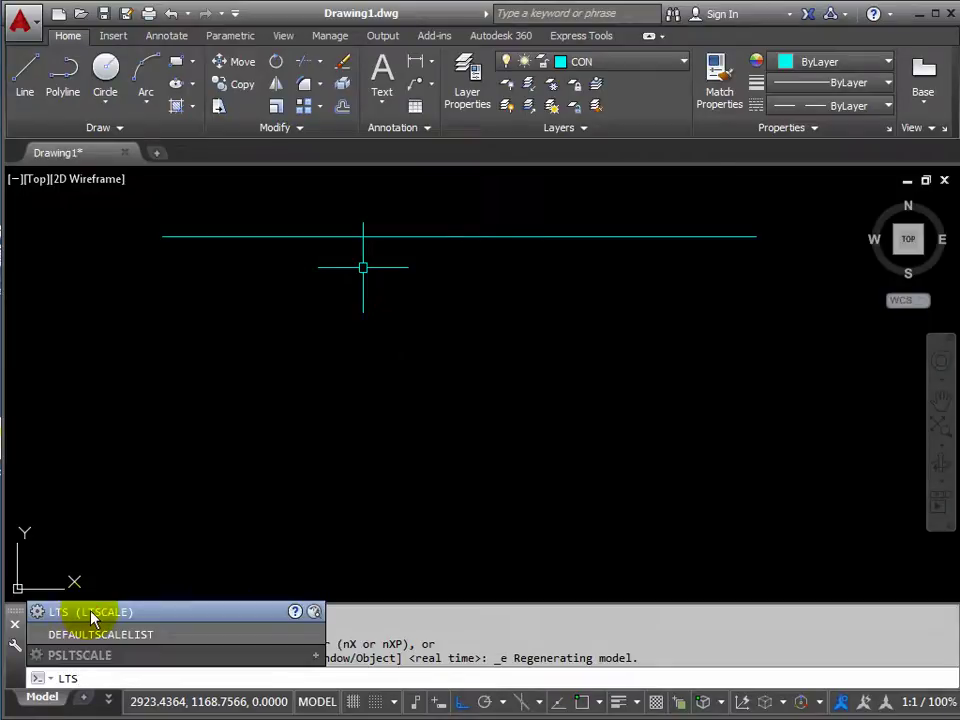
click(90, 612)
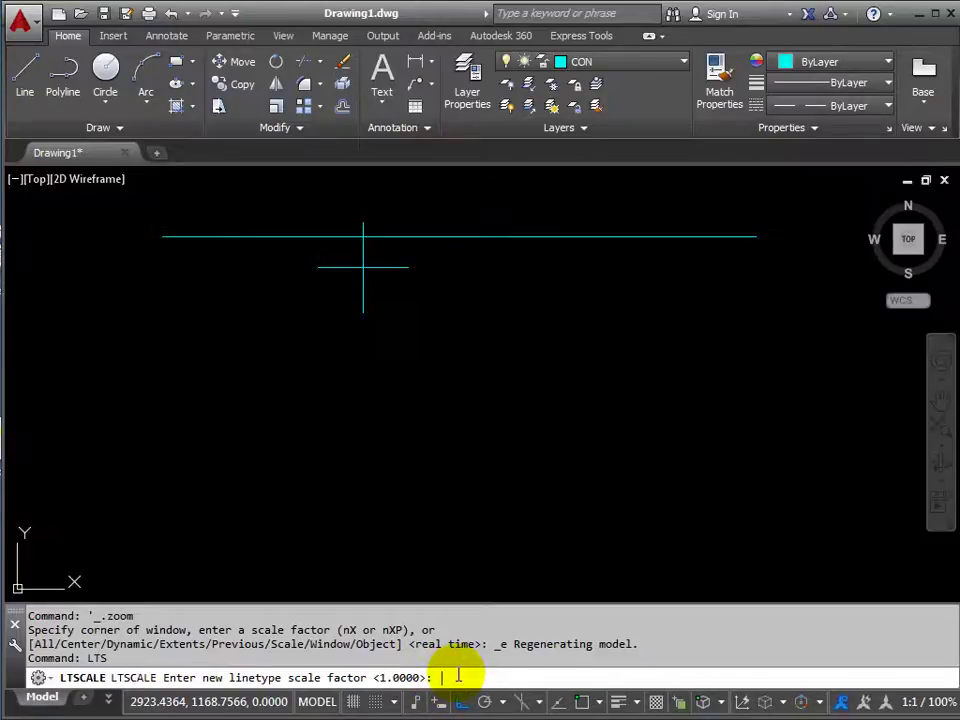
text(50)
key(Return)
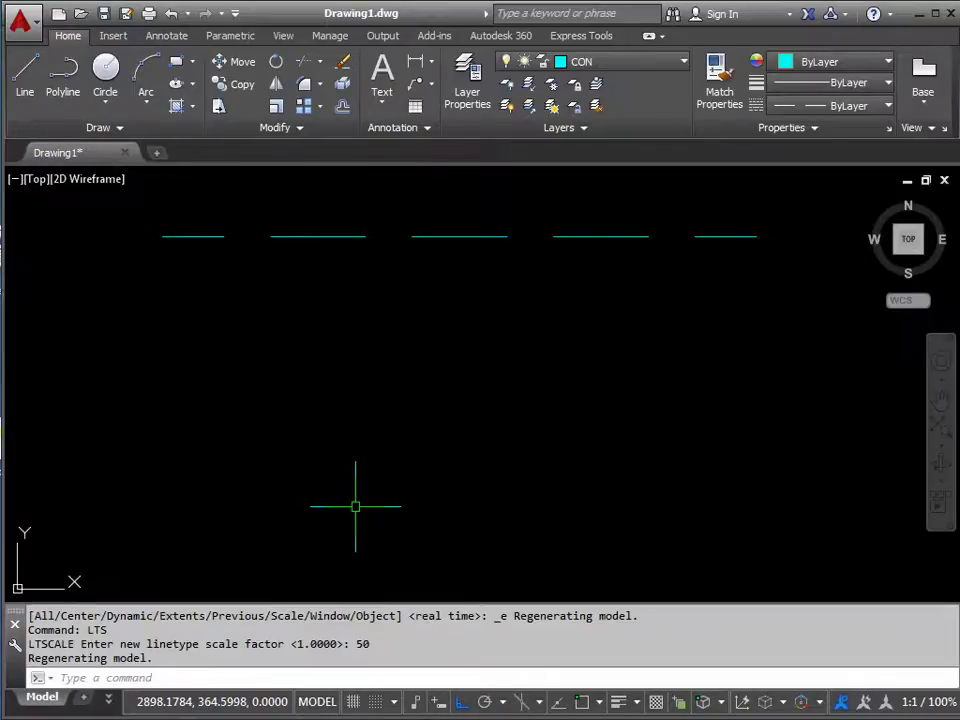
key(Return)
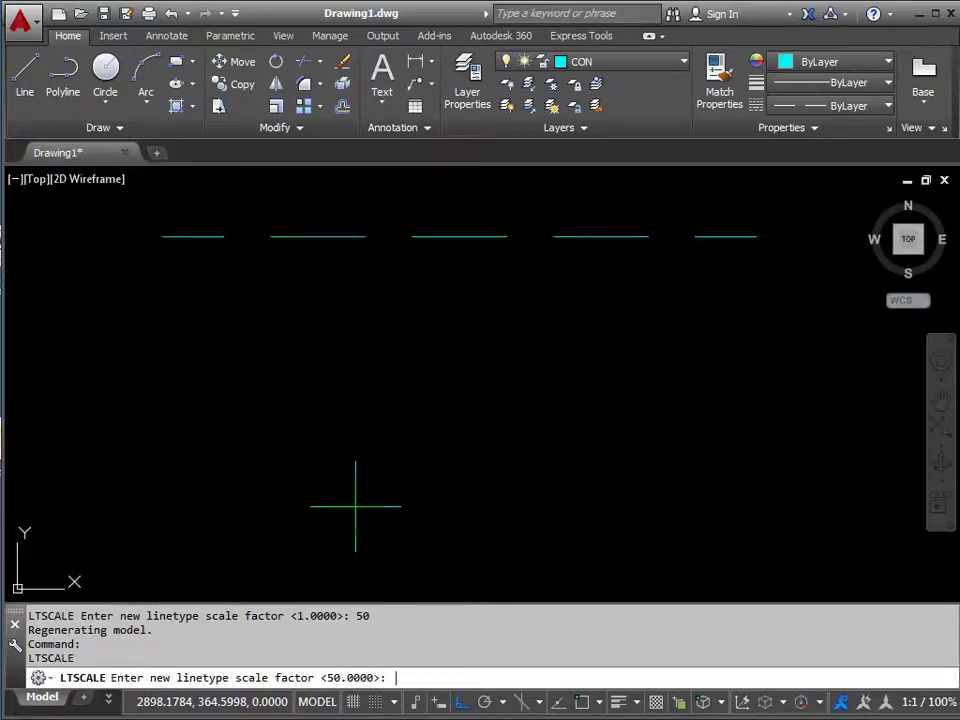
text(10)
key(Return)
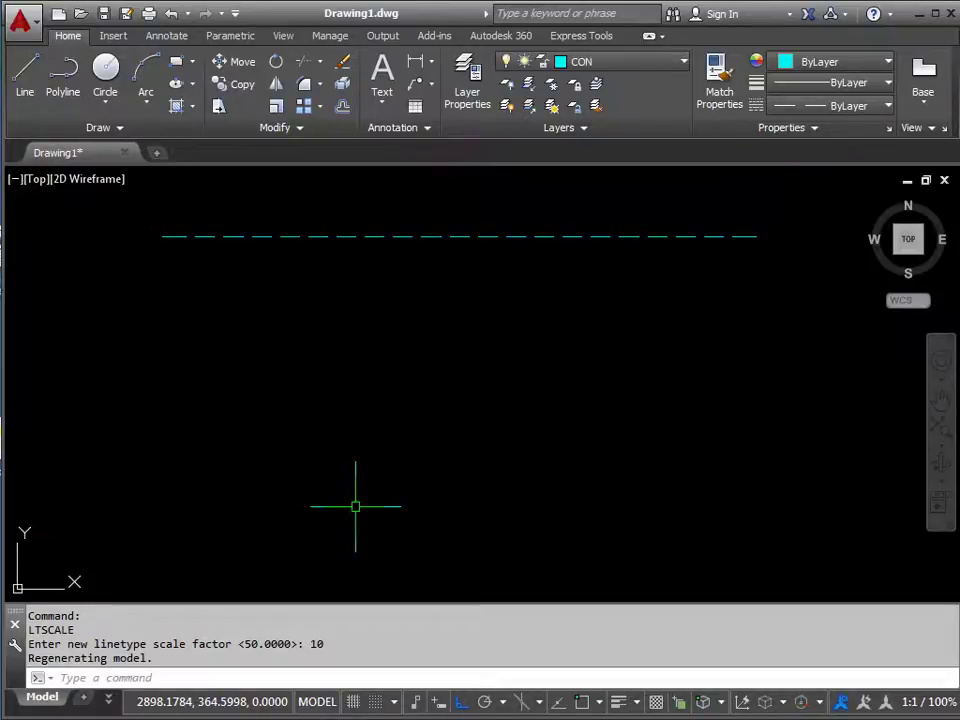
key(Return)
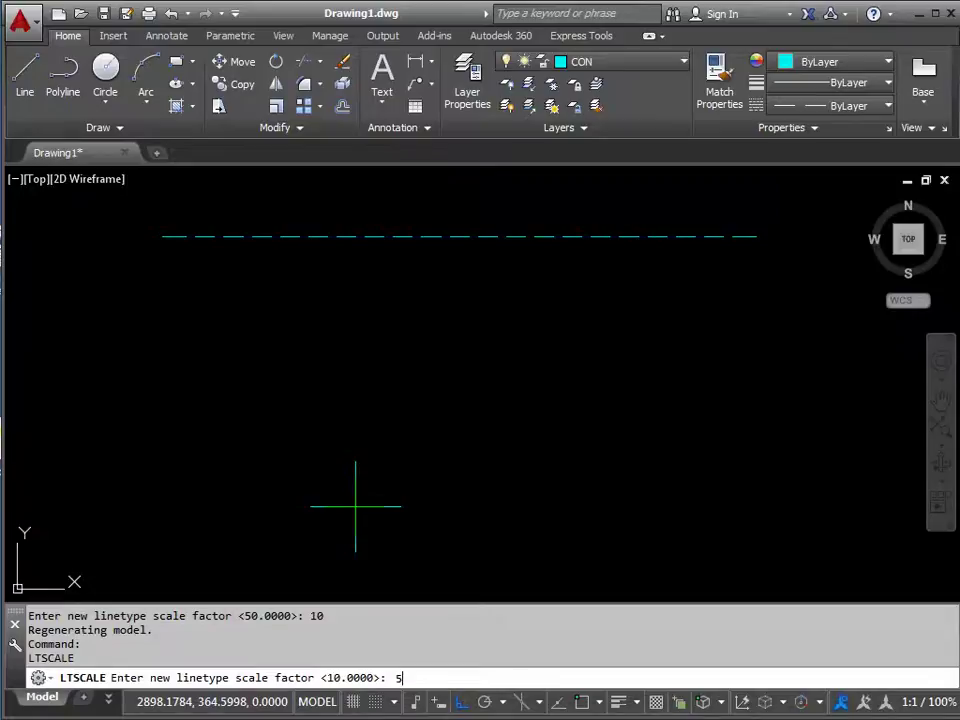
text(5)
key(Return)
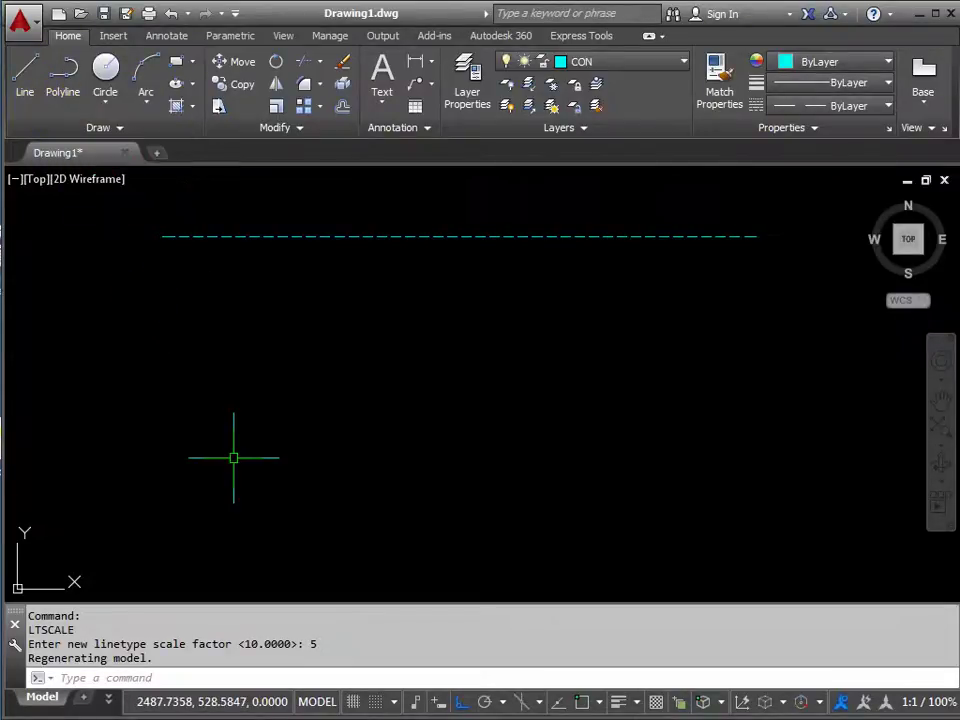
Start a new LINE command, turn on Object Snap and open its snap-mode list.
text(L)
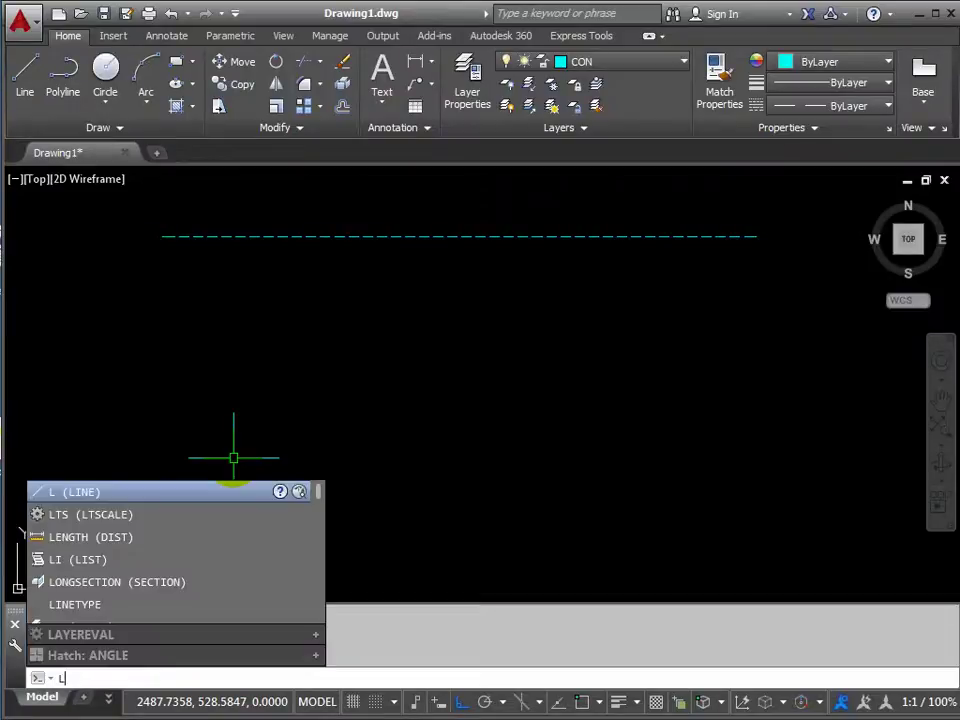
key(Return)
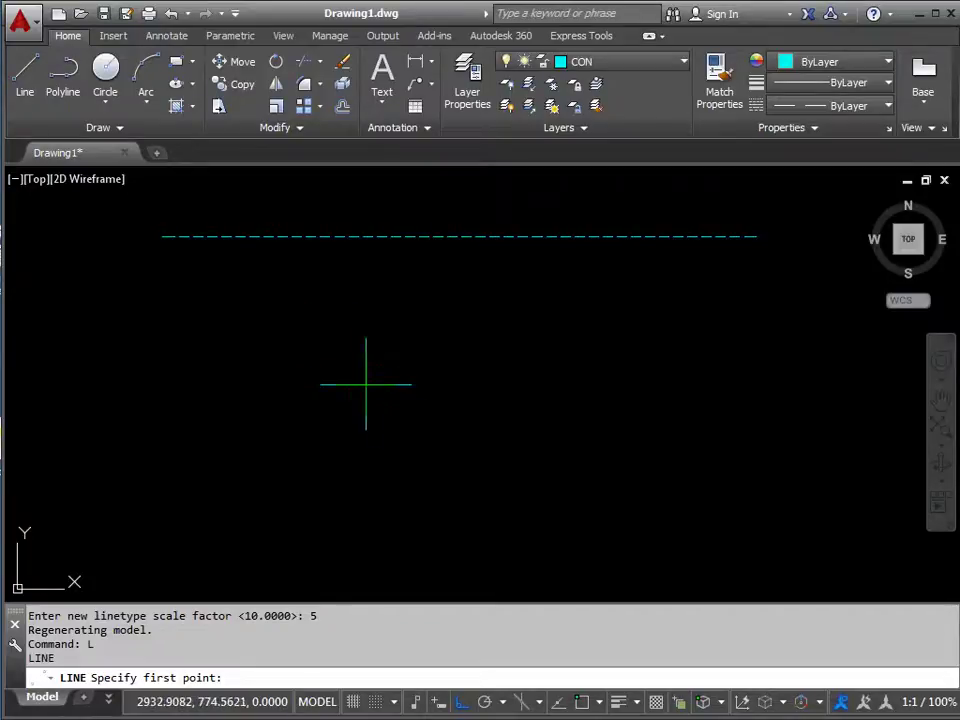
click(584, 705)
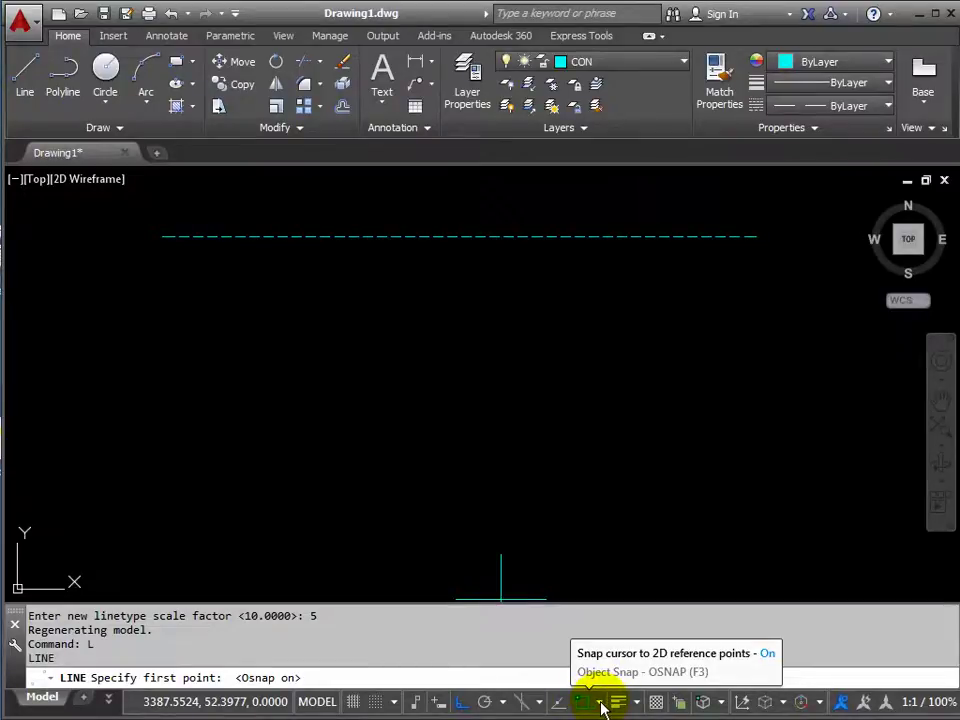
click(601, 707)
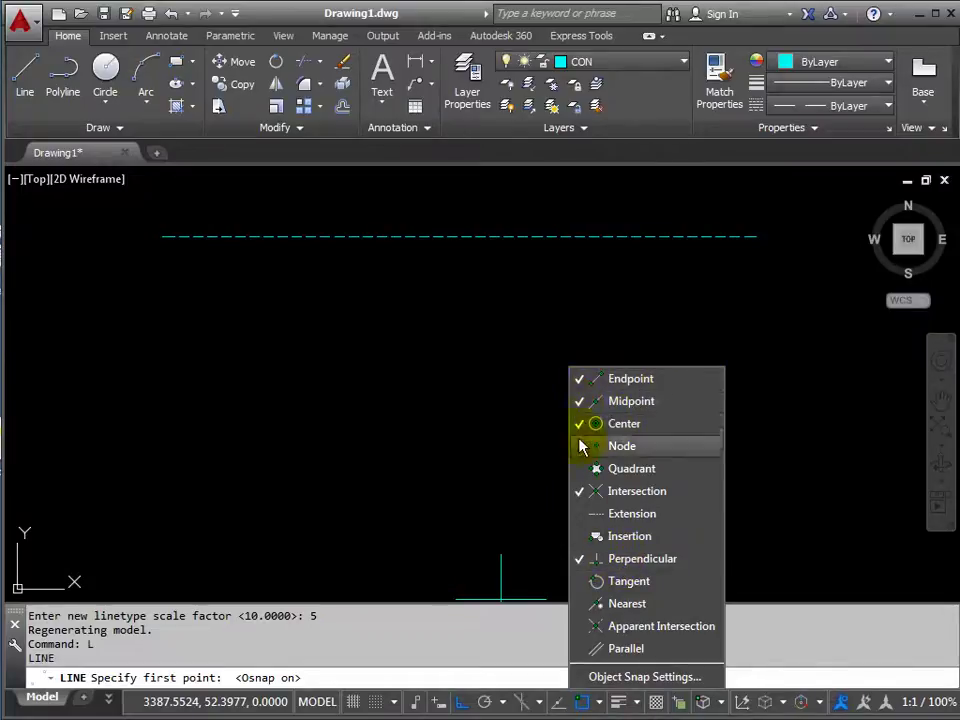
Confirm Endpoint, Midpoint, Center, Intersection and Perpendicular snaps in Drafting Settings.
click(651, 680)
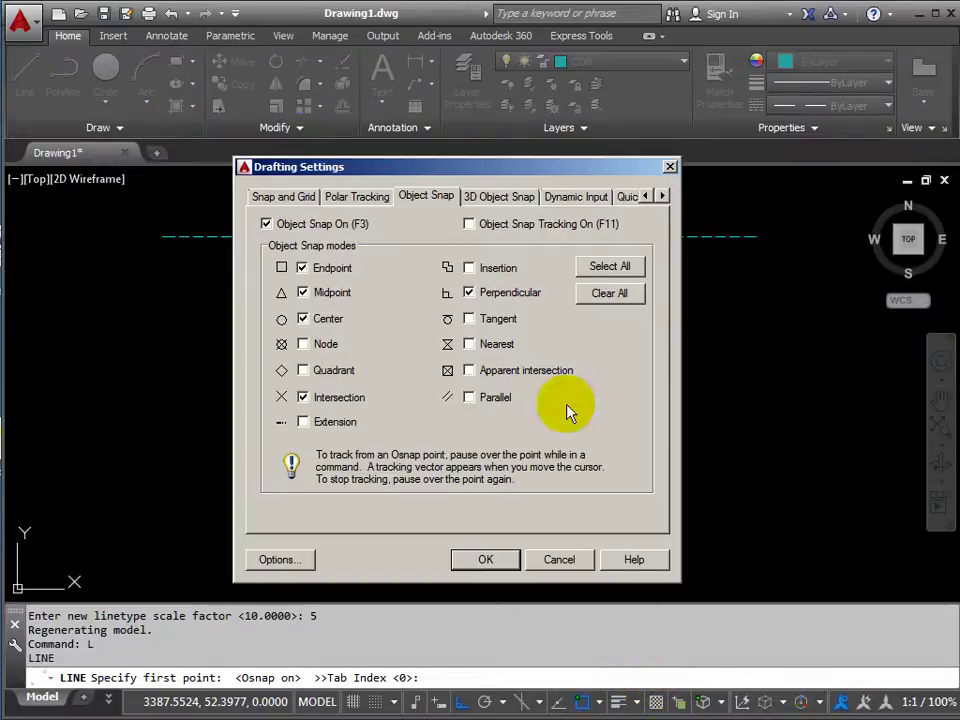
drag(446, 176, 481, 177)
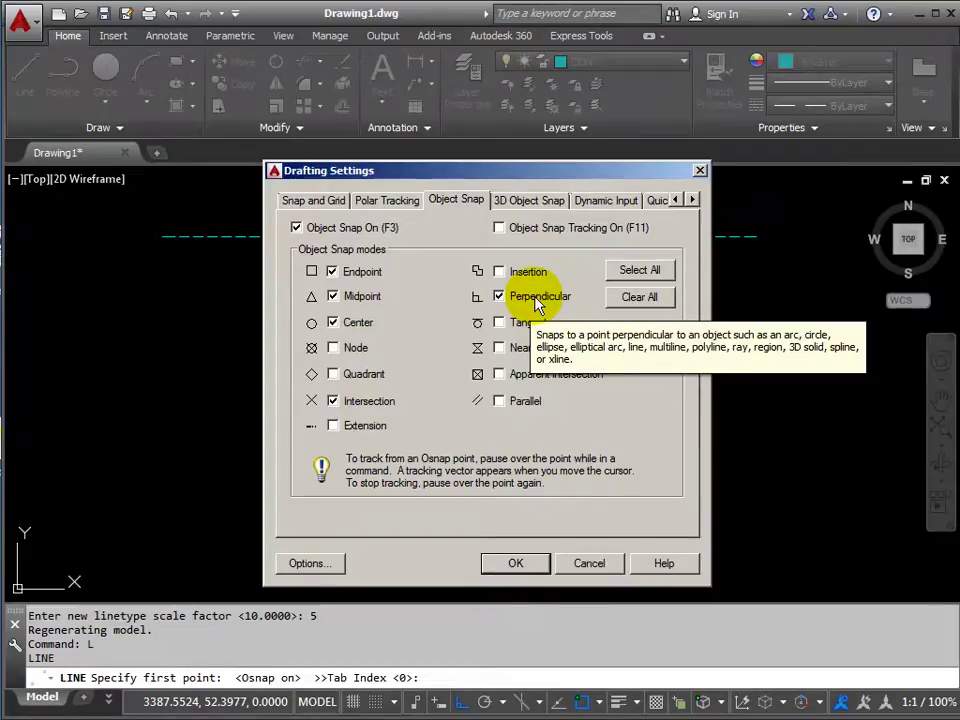
click(516, 564)
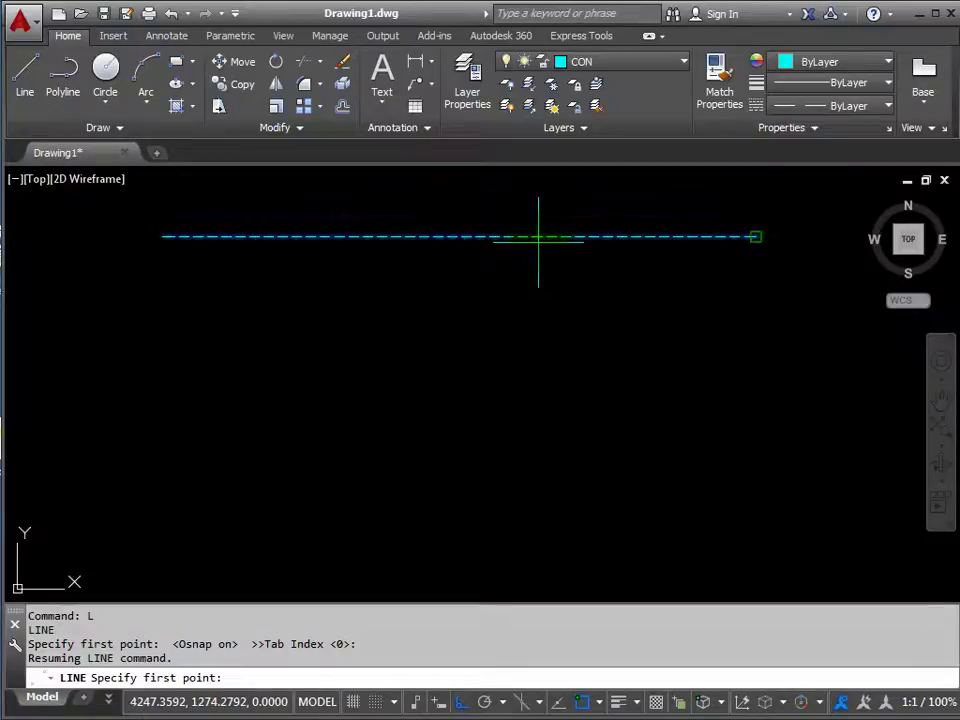
click(538, 237)
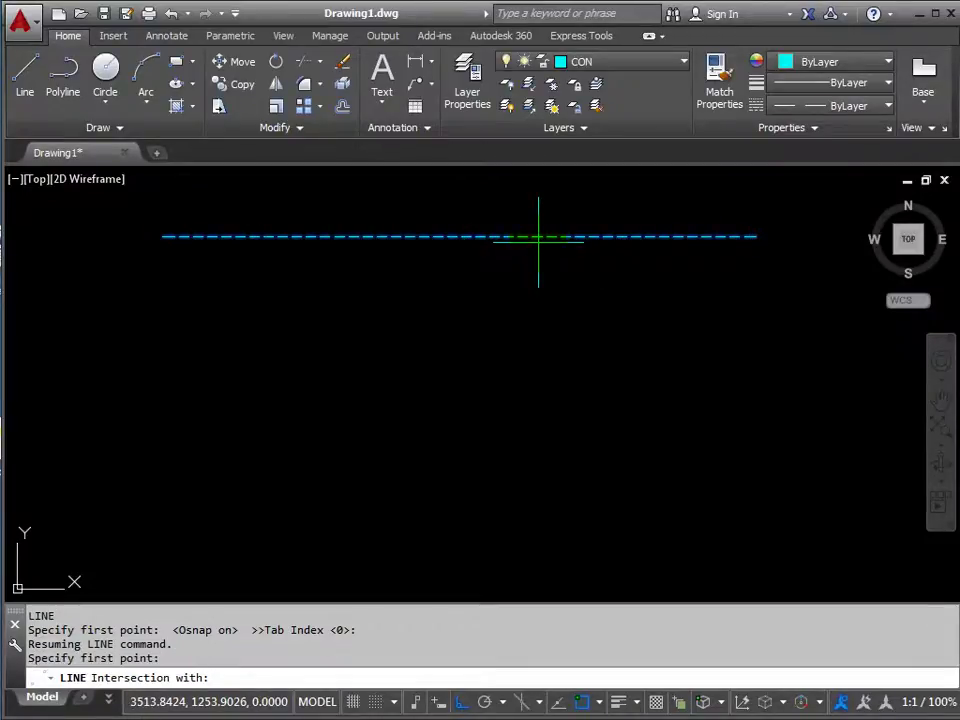
click(538, 237)
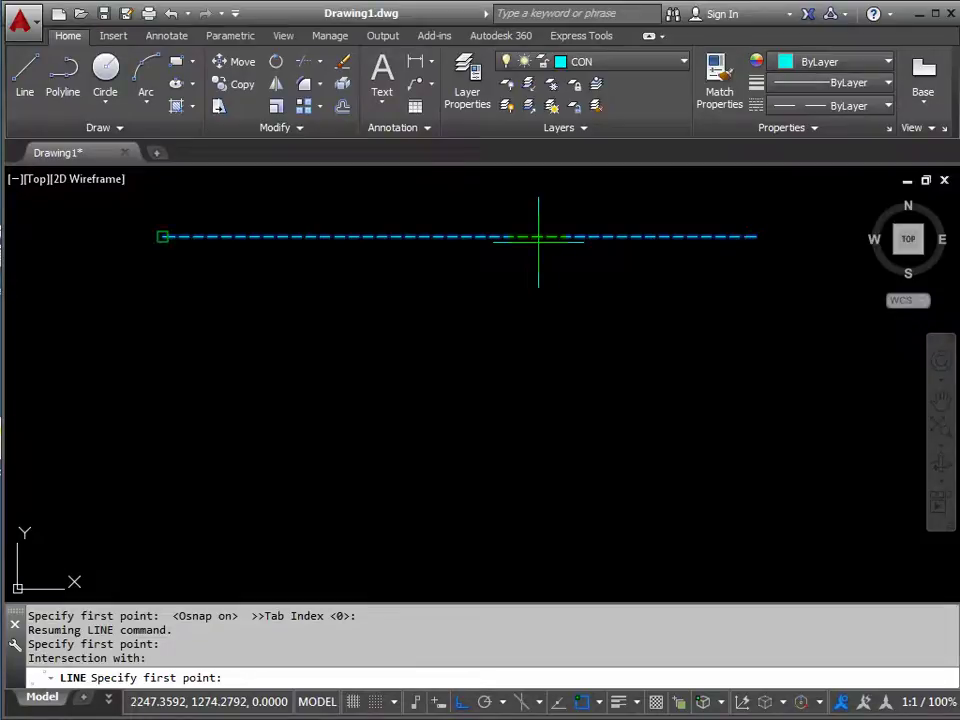
click(538, 237)
click(538, 237)
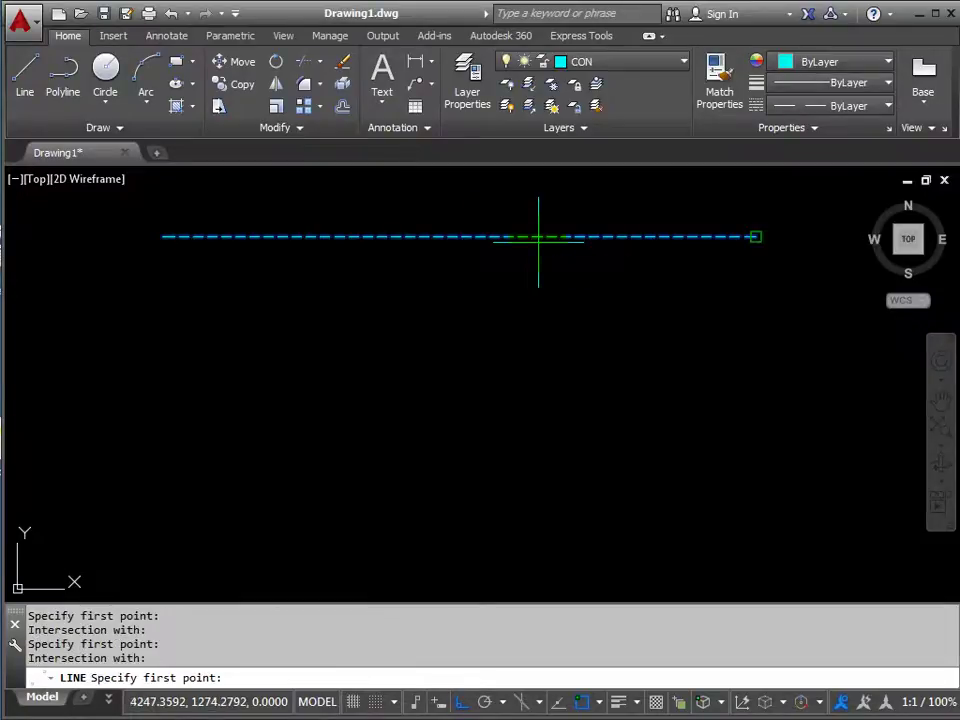
click(538, 237)
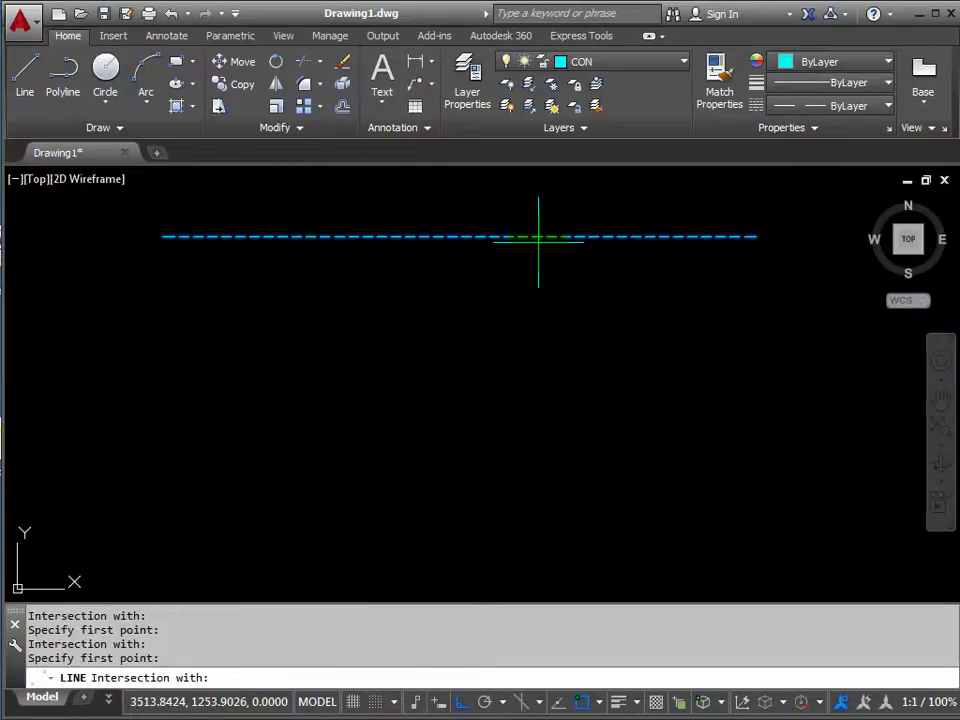
click(538, 237)
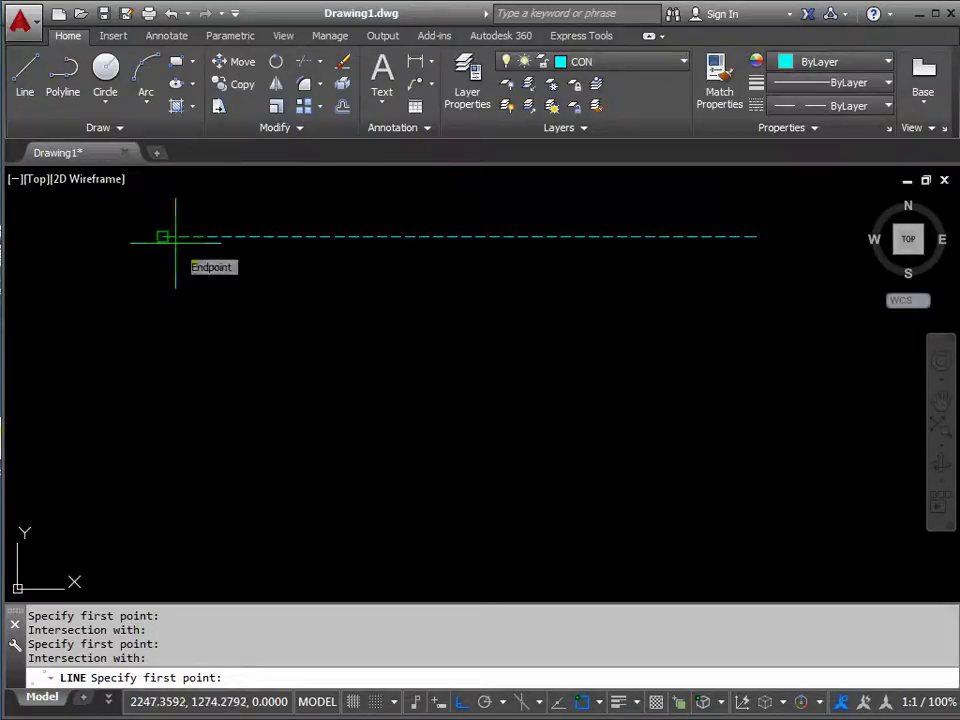
Draw a dashed vertical line 500 units down from the top line's left endpoint.
click(176, 242)
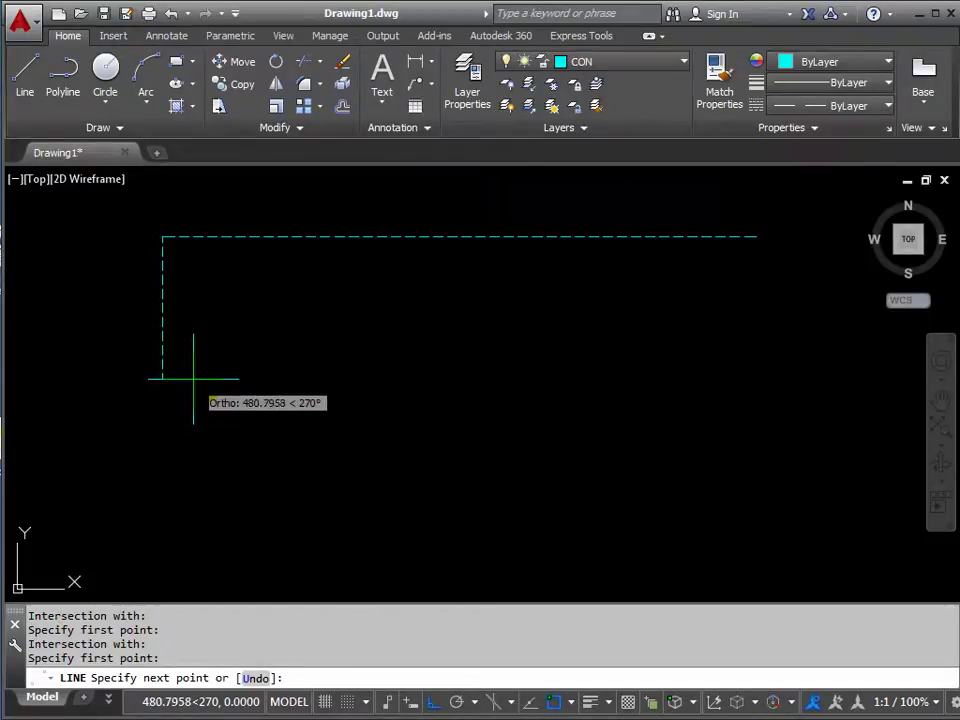
text(00)
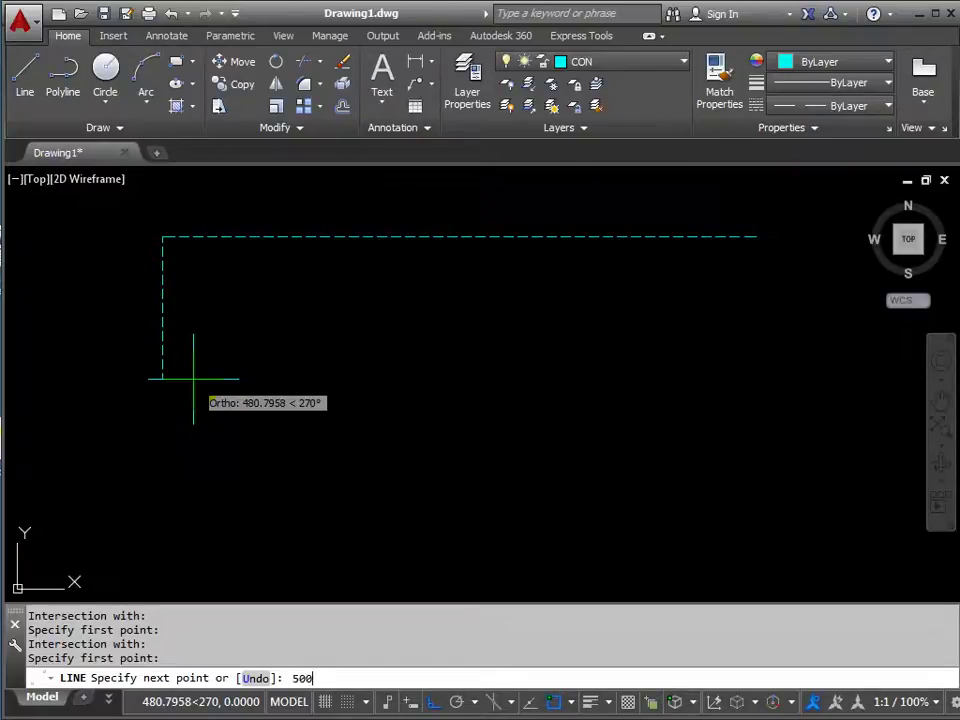
key(Return)
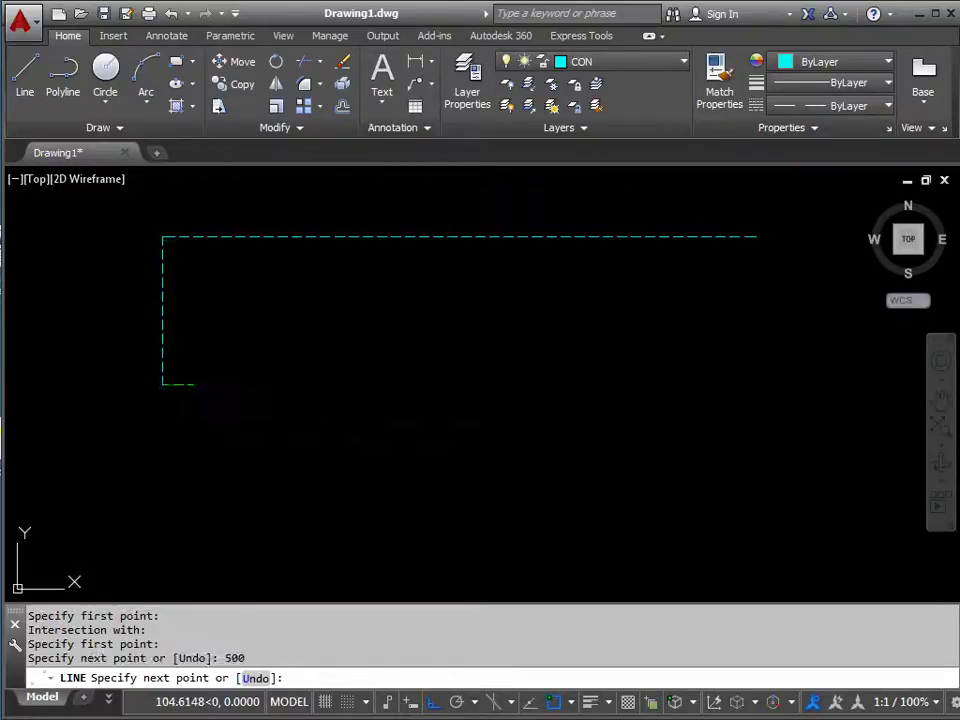
key(Return)
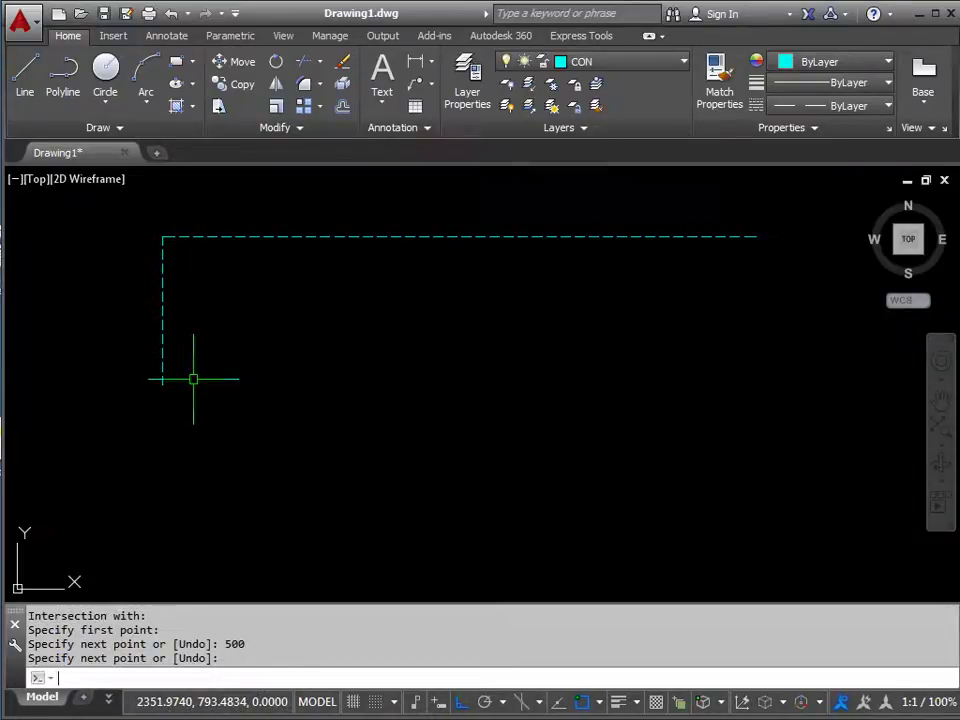
Draw a dashed vertical line 600 units down from the top line's right endpoint.
key(Return)
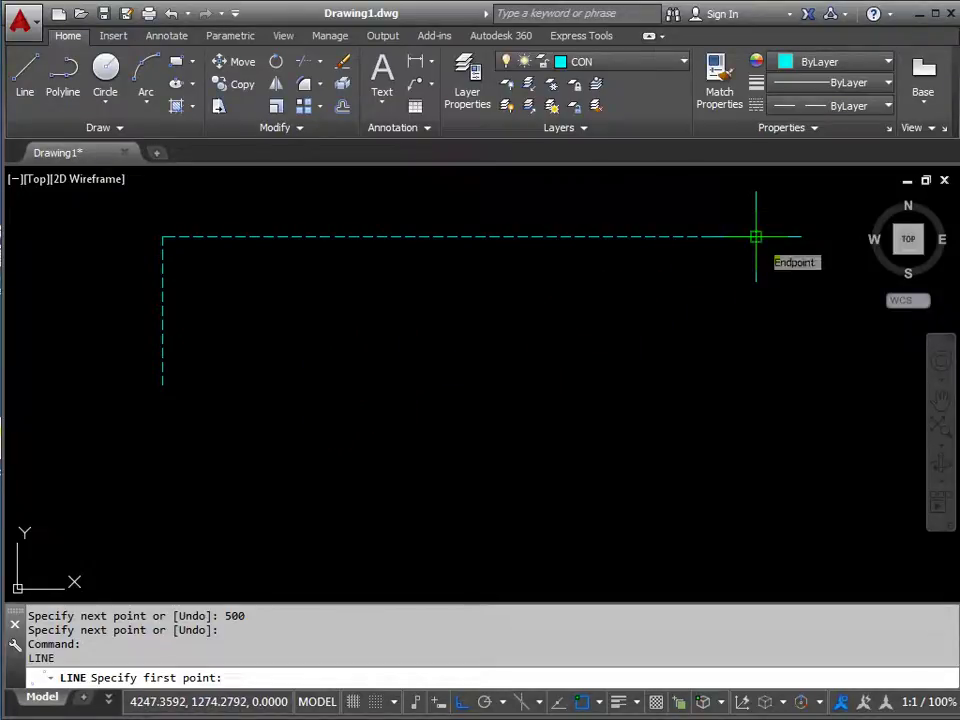
click(756, 237)
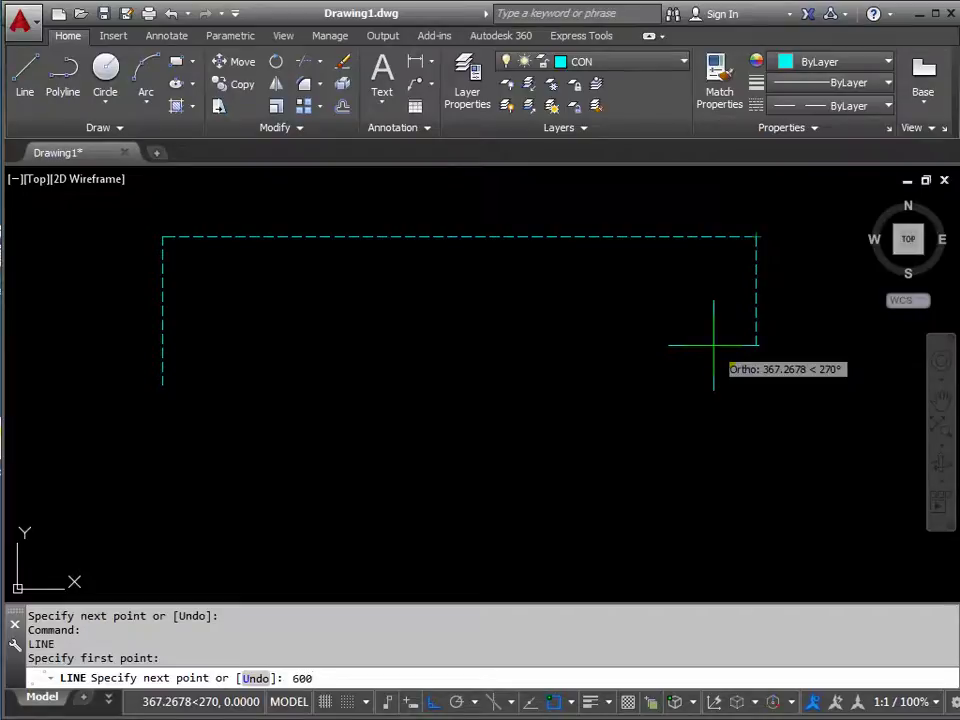
key(Return)
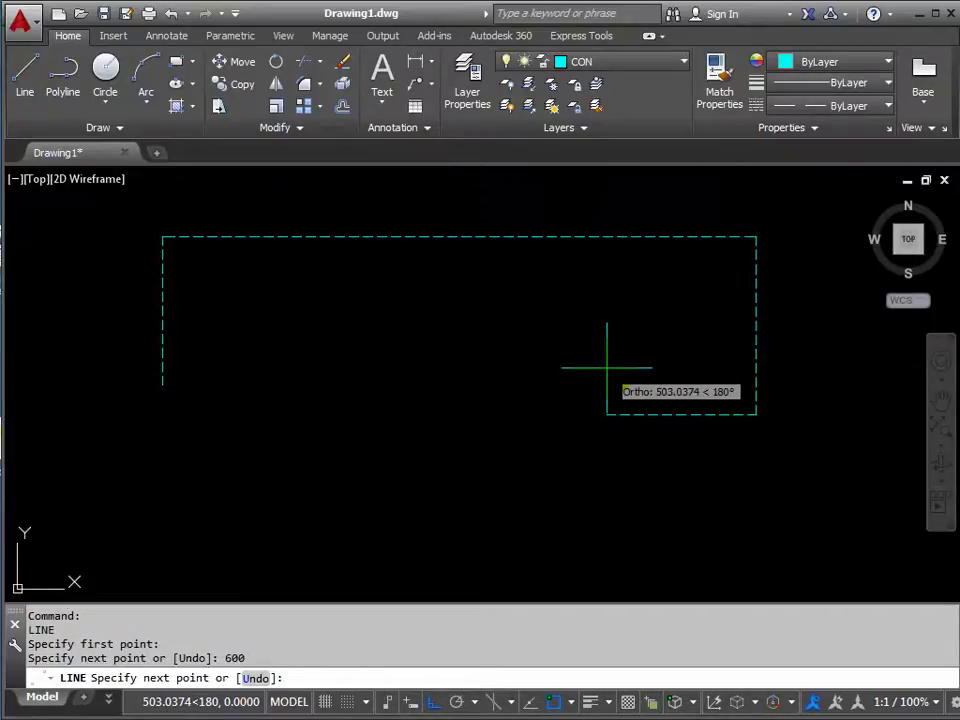
key(Return)
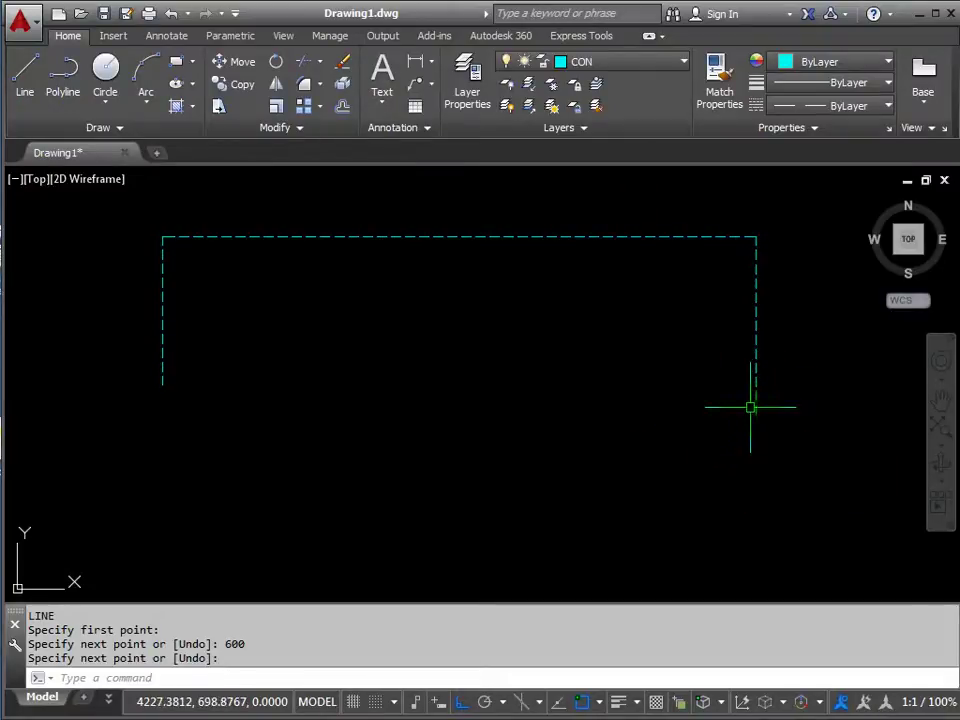
Create a new layer named COLUMN and give it the colour magenta.
click(470, 92)
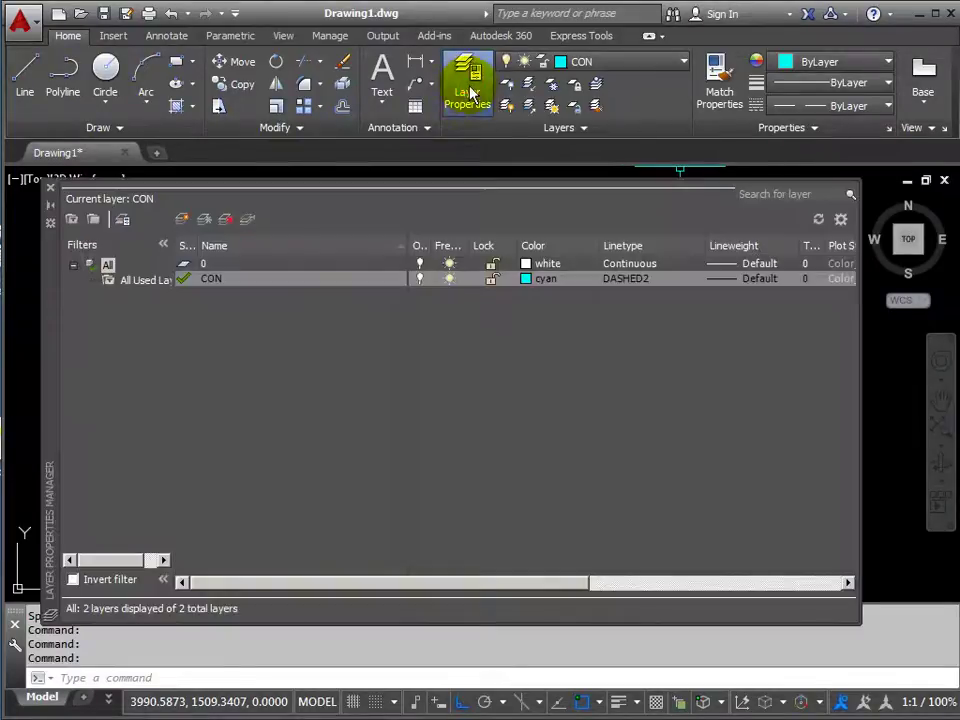
click(181, 220)
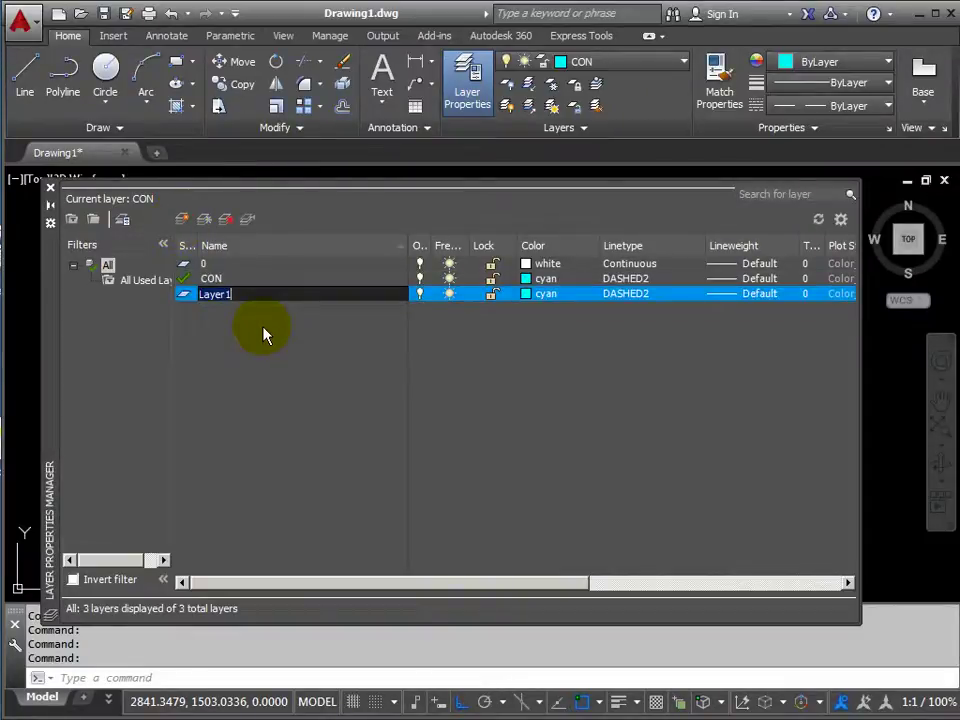
text(COLUMN)
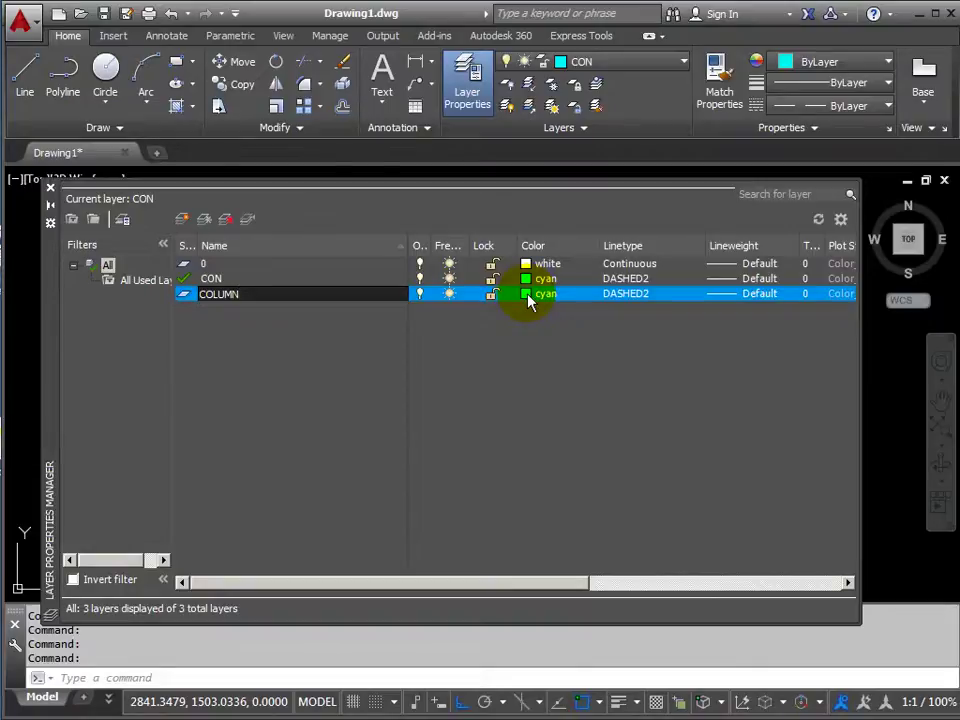
click(528, 295)
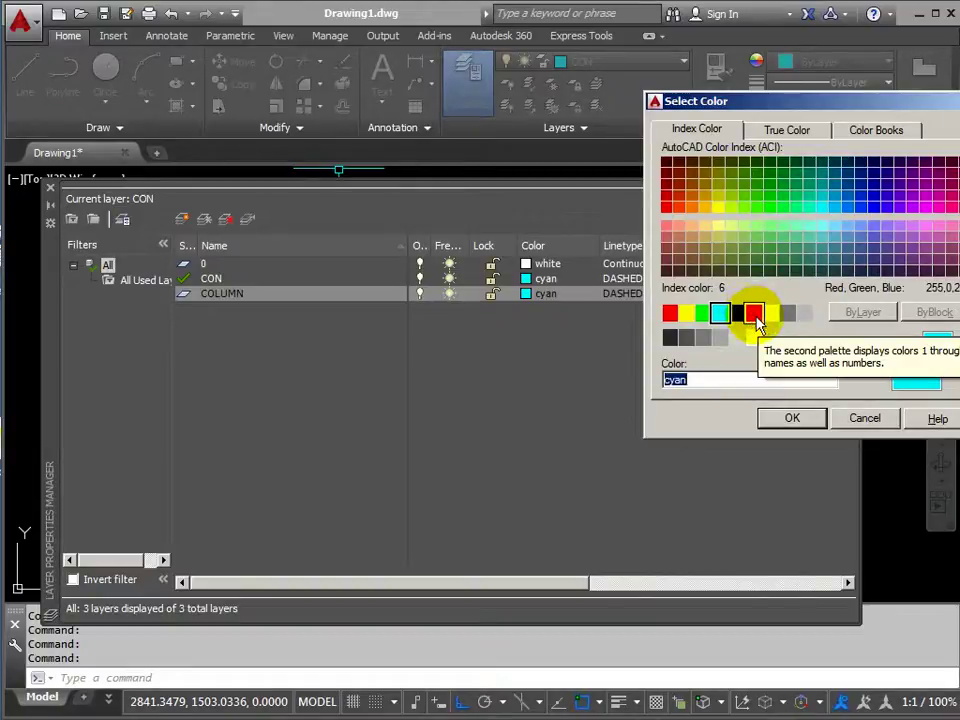
click(755, 316)
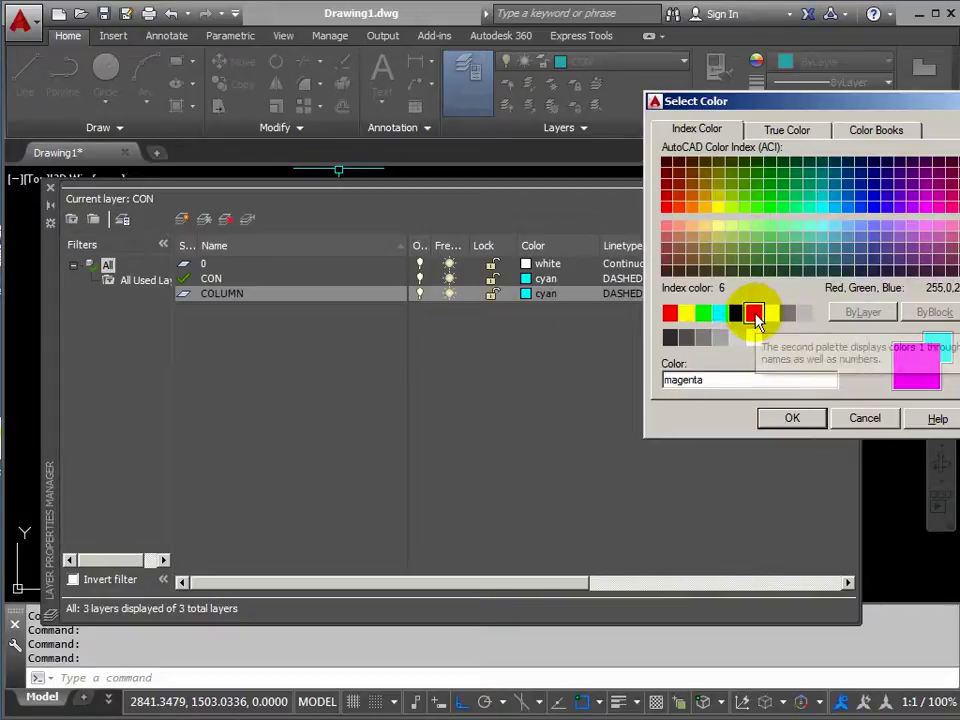
click(790, 418)
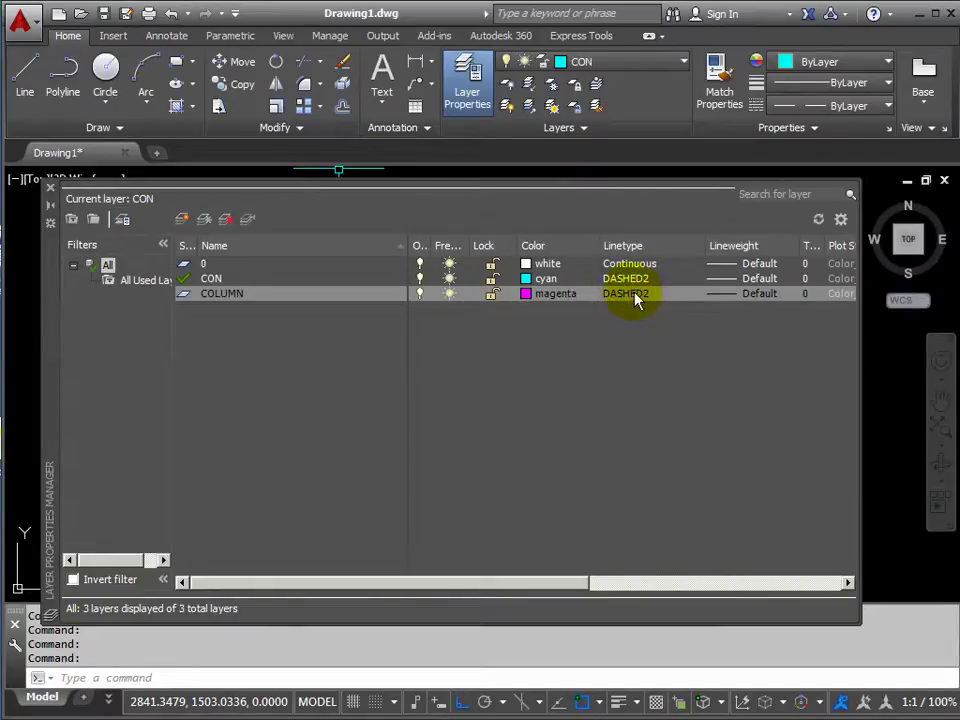
Set the COLUMN layer's linetype to Continuous and make it the current layer.
click(625, 296)
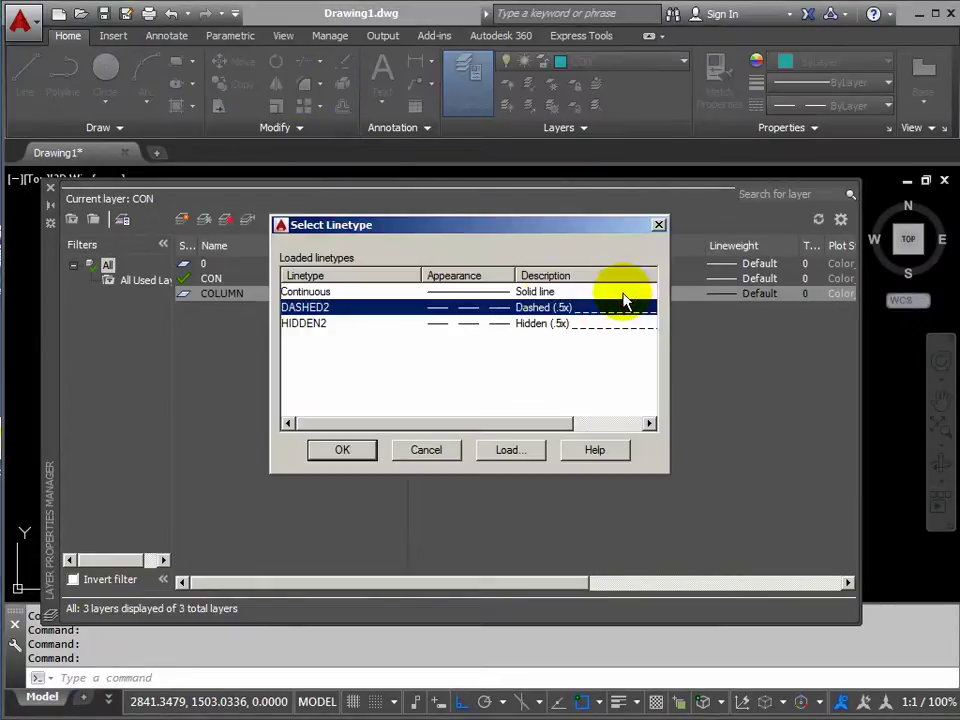
click(290, 292)
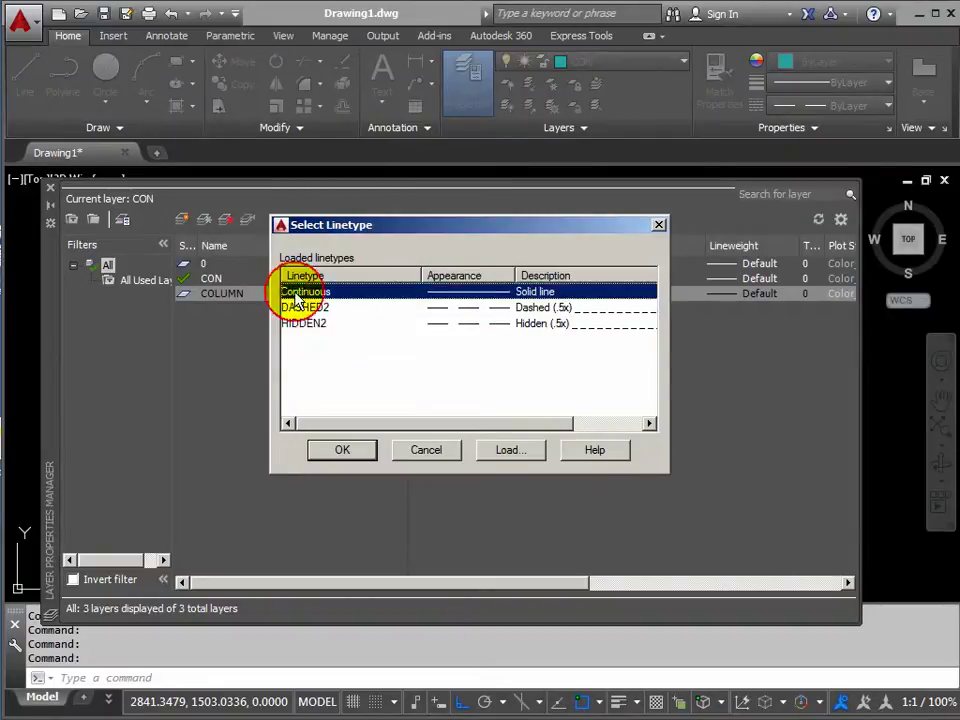
click(338, 451)
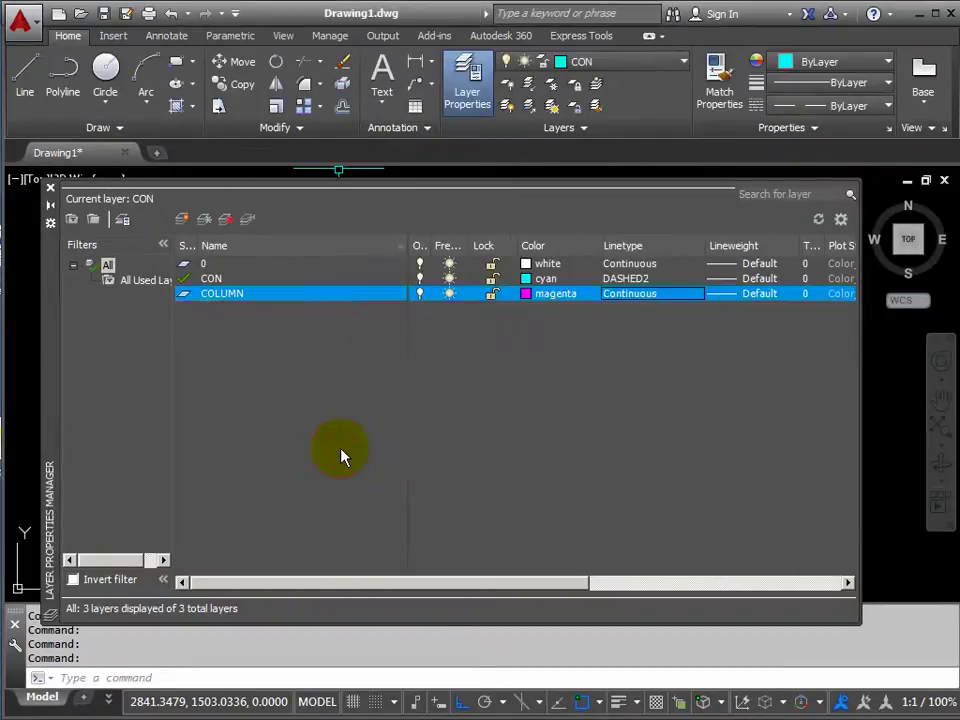
click(247, 222)
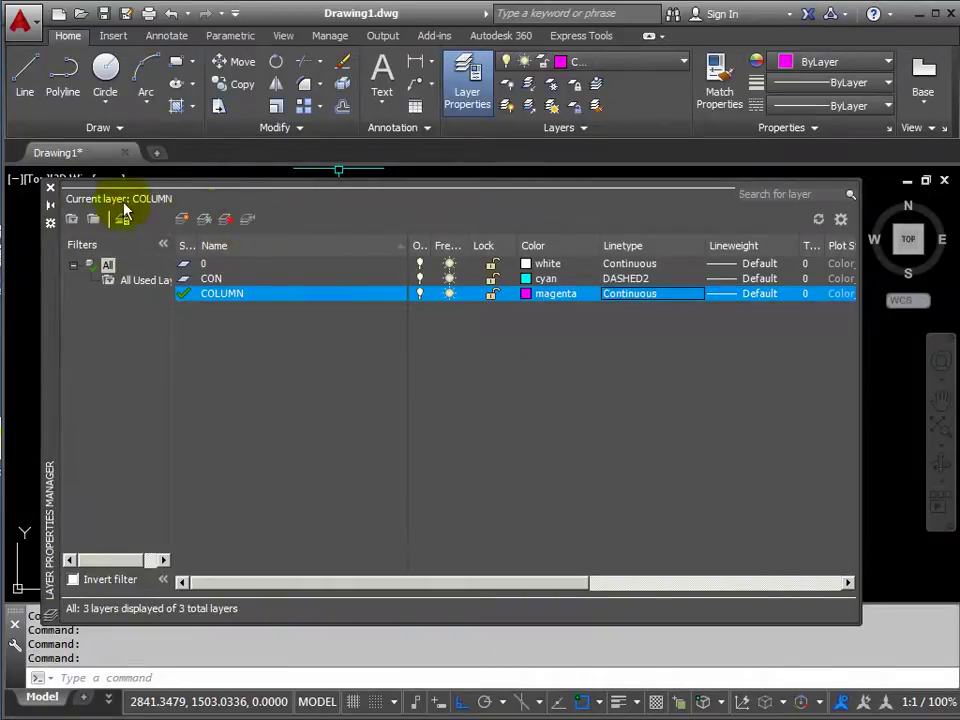
Draw a radius-250 circle centred on the lower end of the right dashed vertical.
click(49, 191)
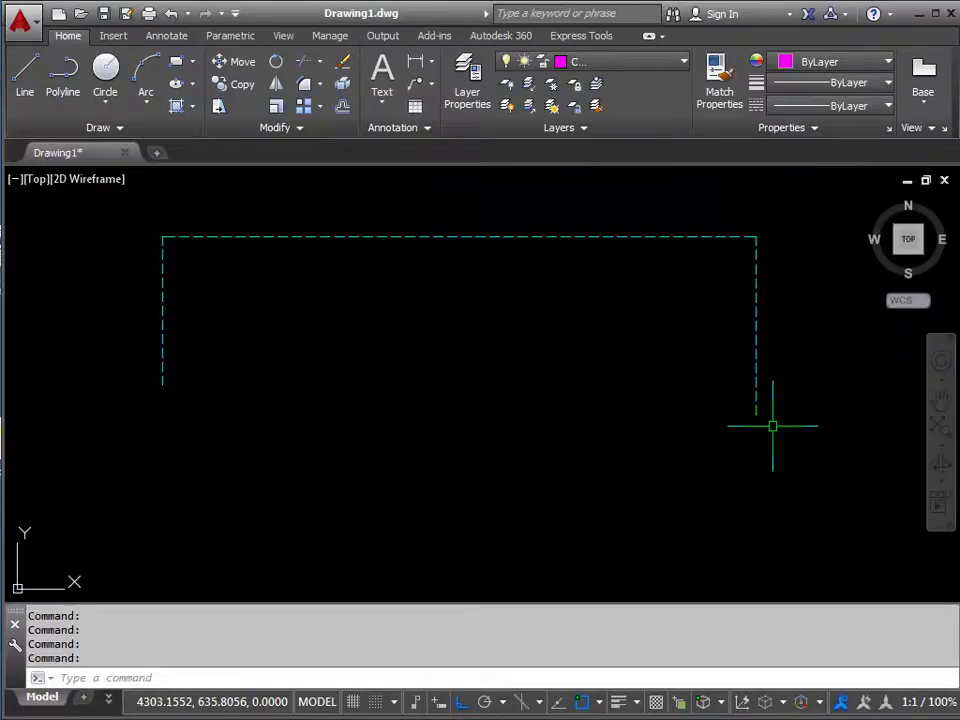
click(107, 71)
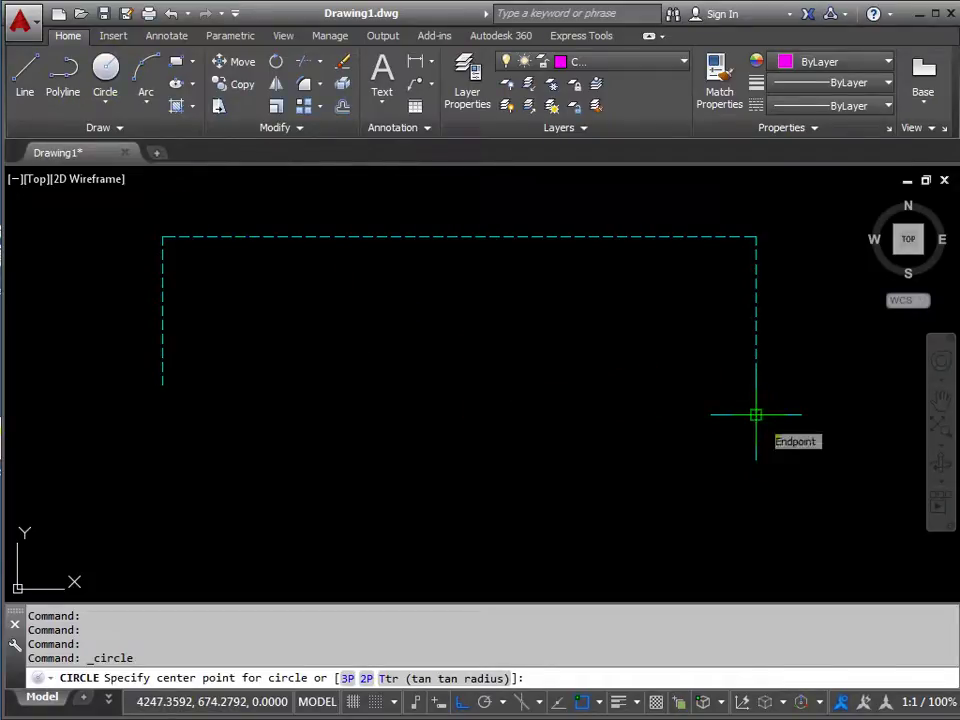
click(756, 414)
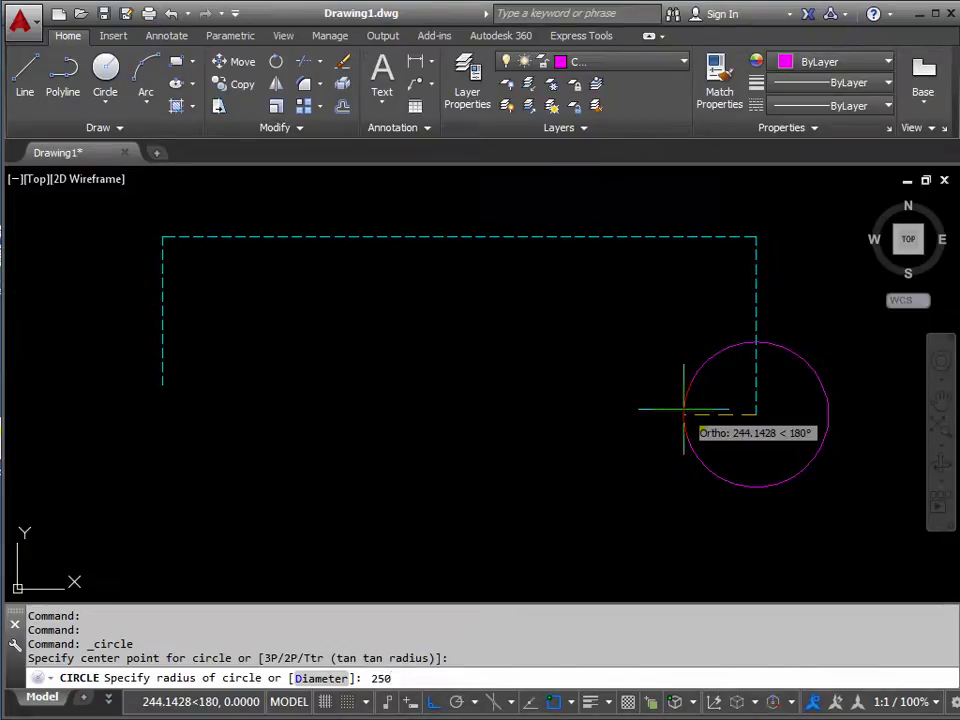
key(Return)
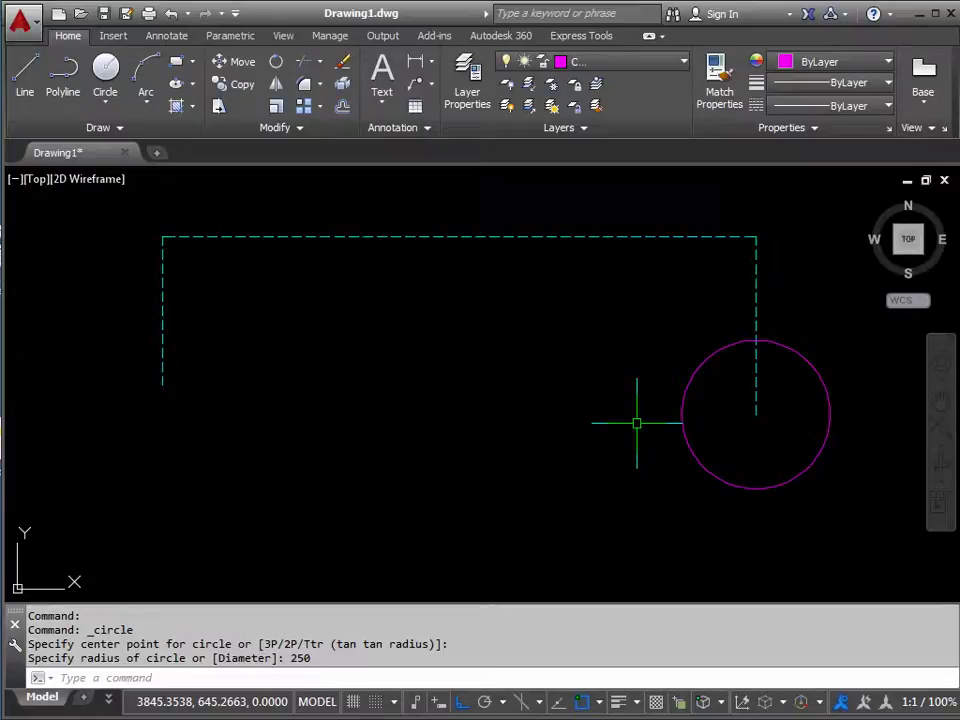
Draw a horizontal line from the circle's centre leftward past the circle's edge.
text(L)
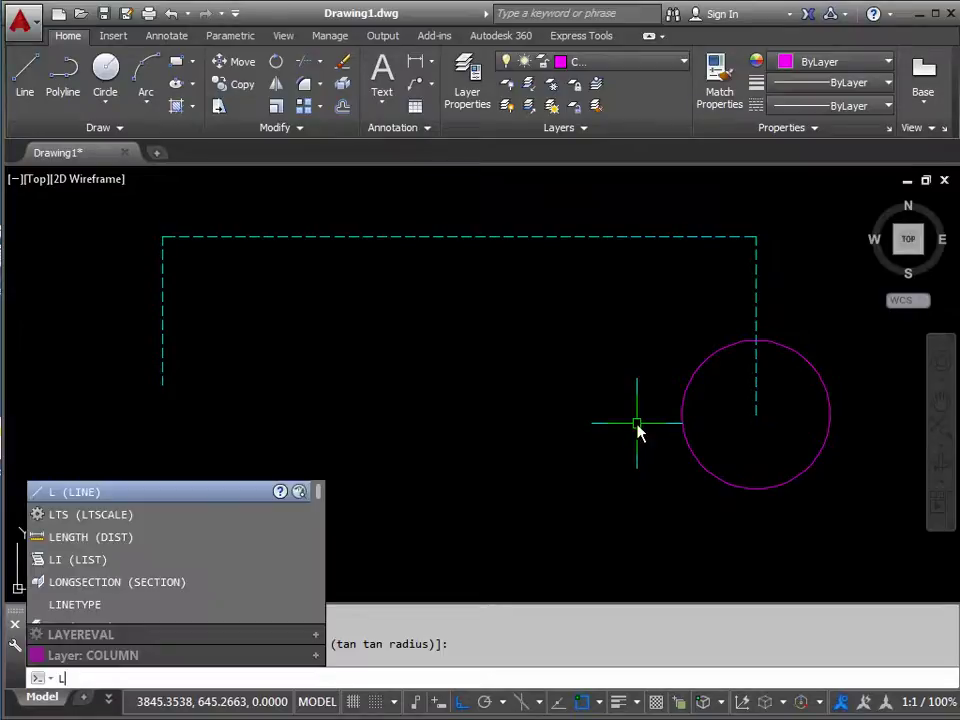
key(Return)
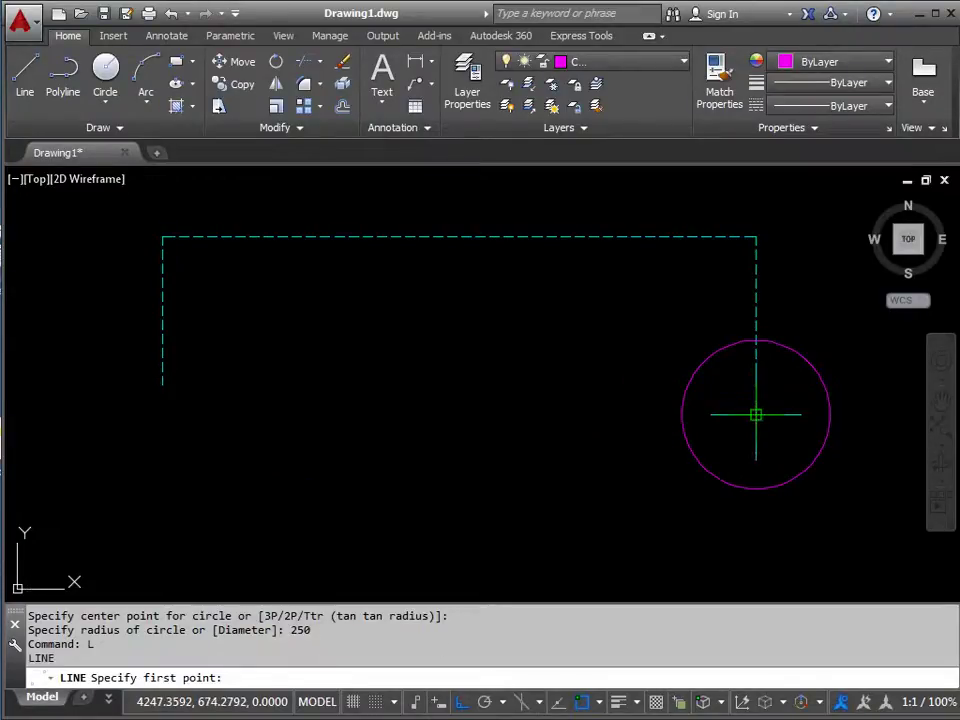
click(756, 414)
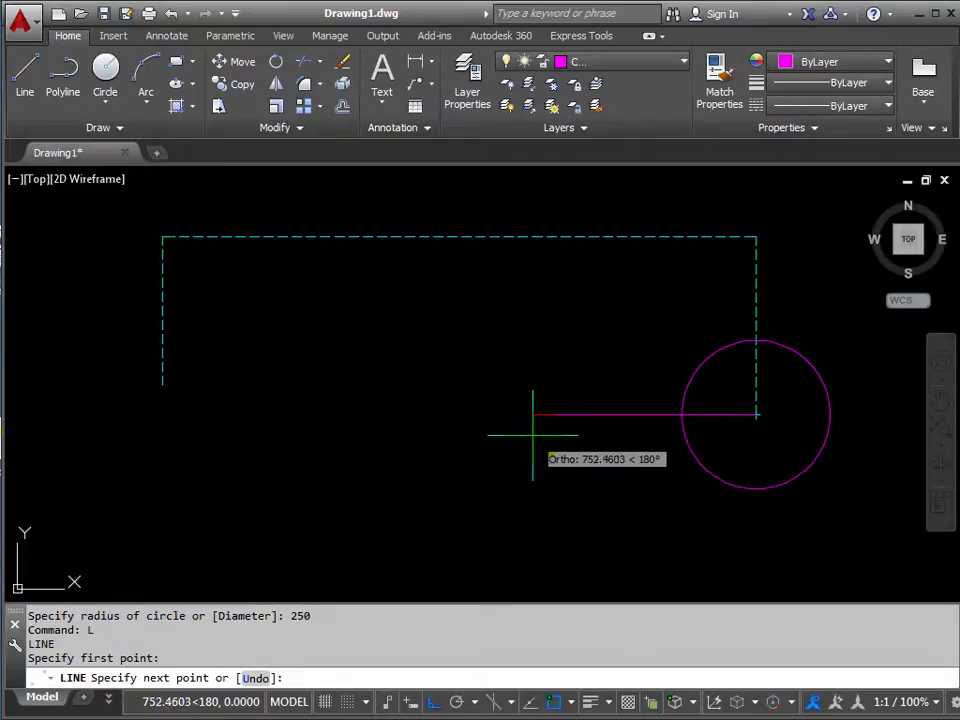
click(533, 435)
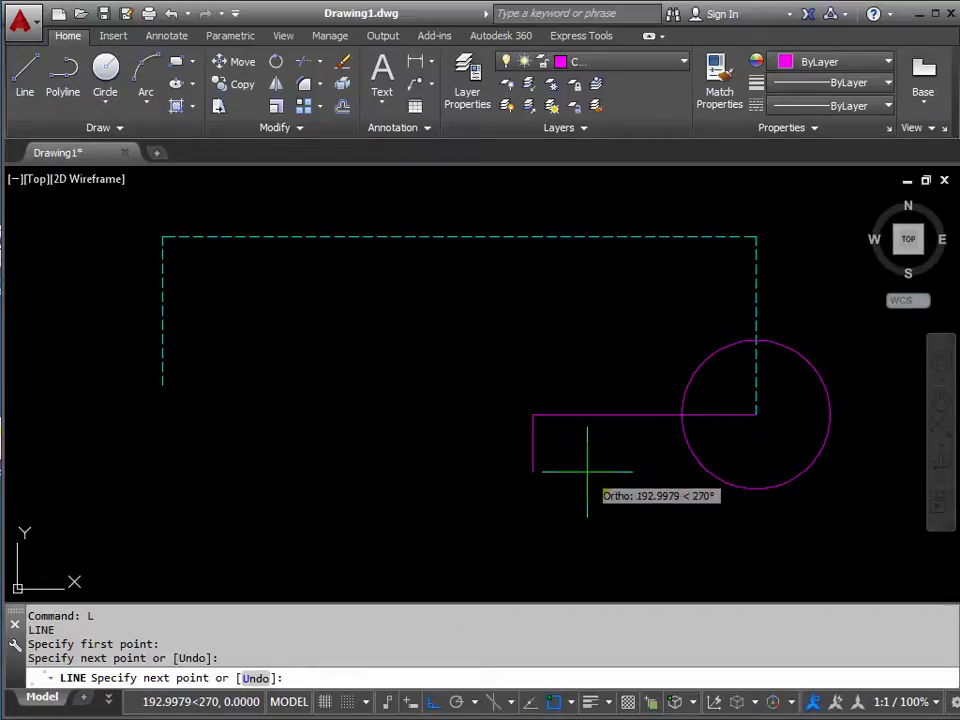
key(Return)
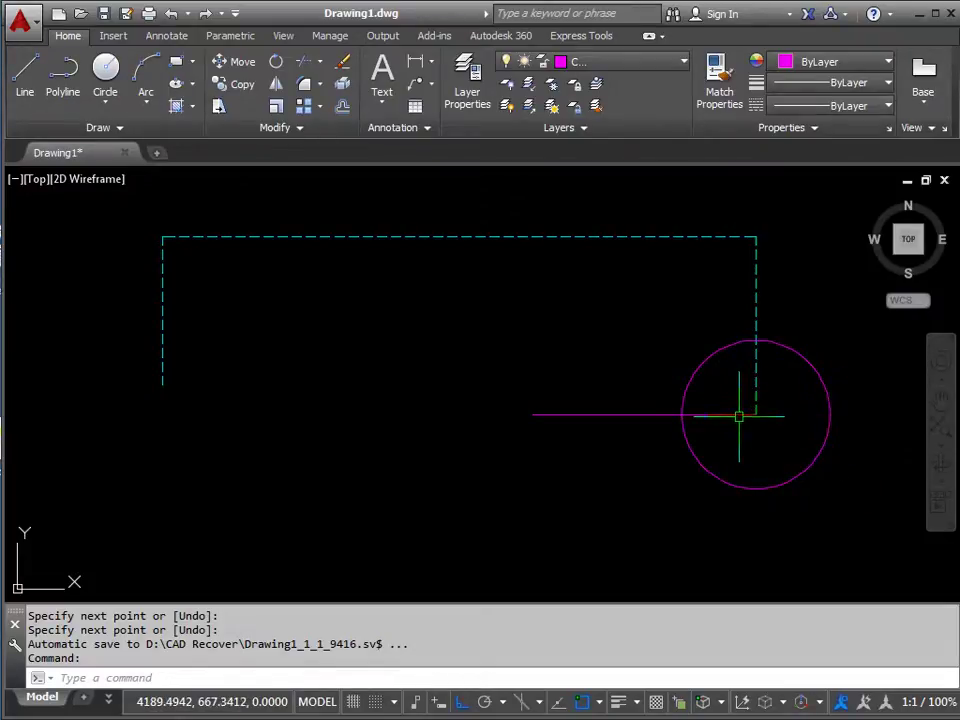
mouse_move(738, 415)
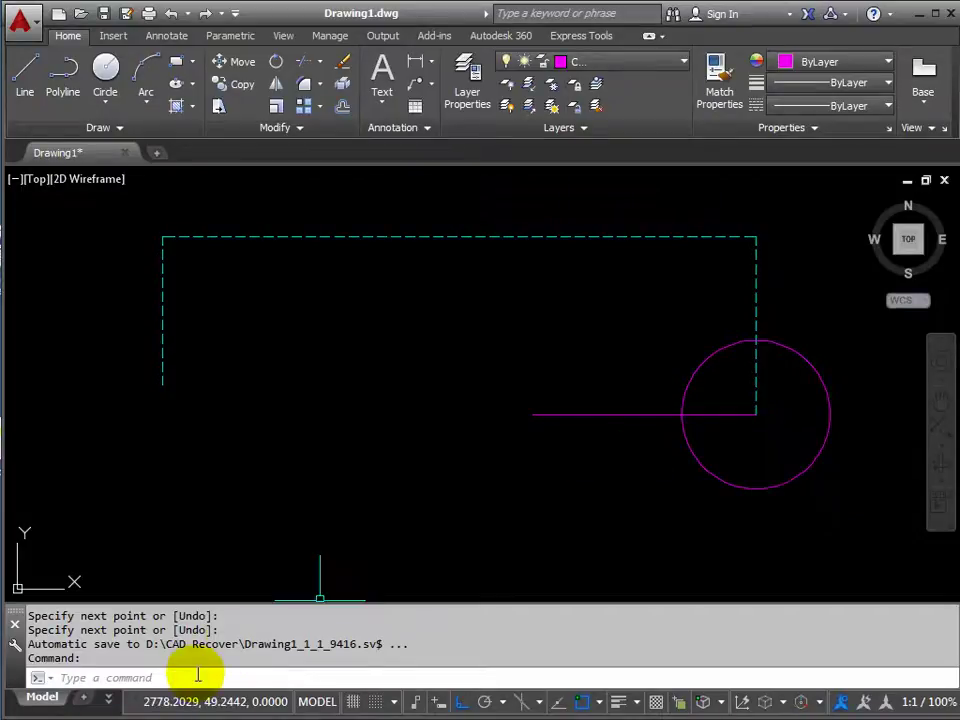
Stretch the horizontal line's right endpoint to a point beyond the circle's right side.
click(737, 414)
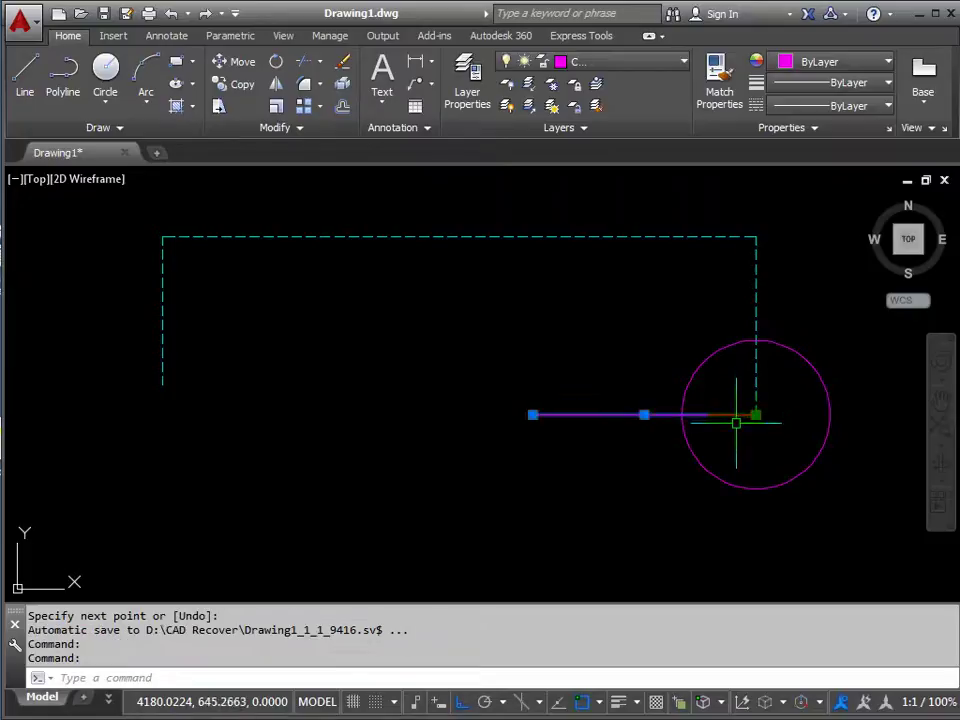
mouse_move(757, 418)
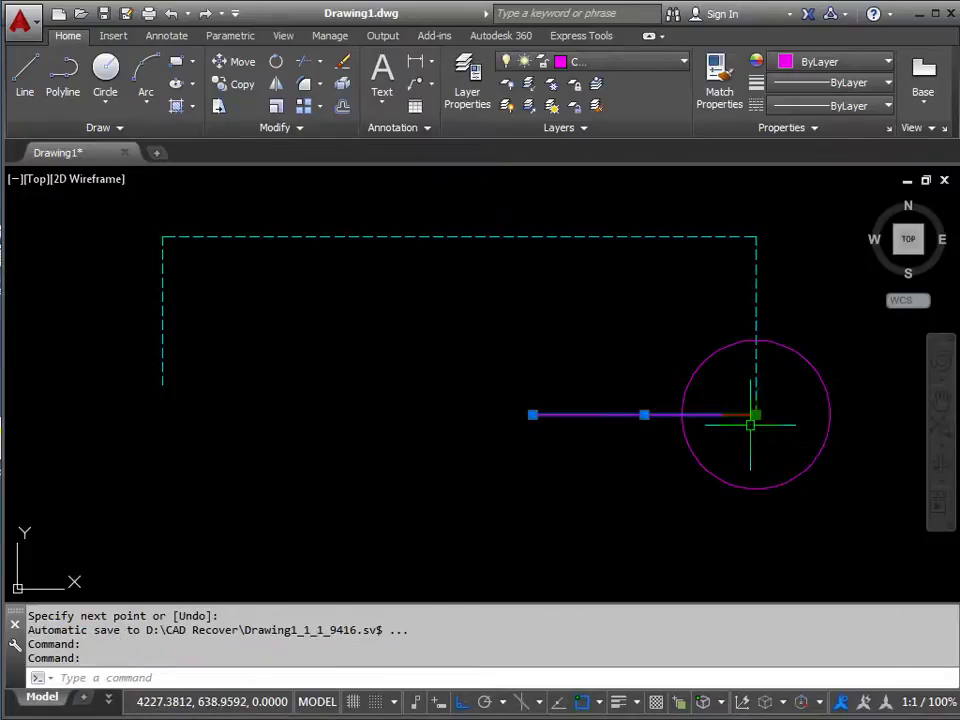
mouse_move(756, 424)
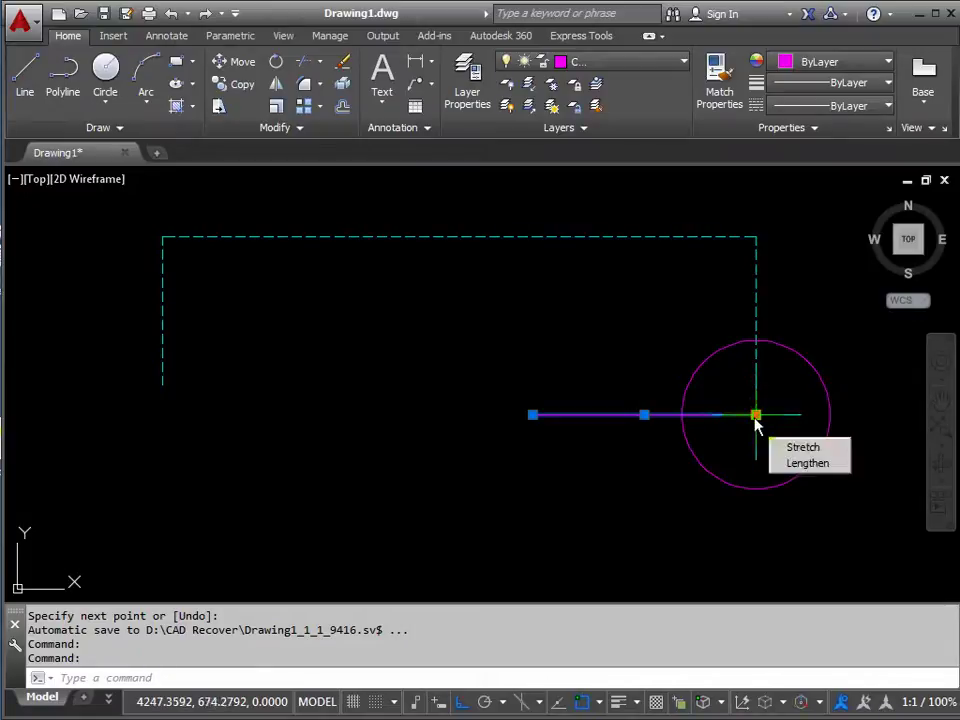
click(756, 416)
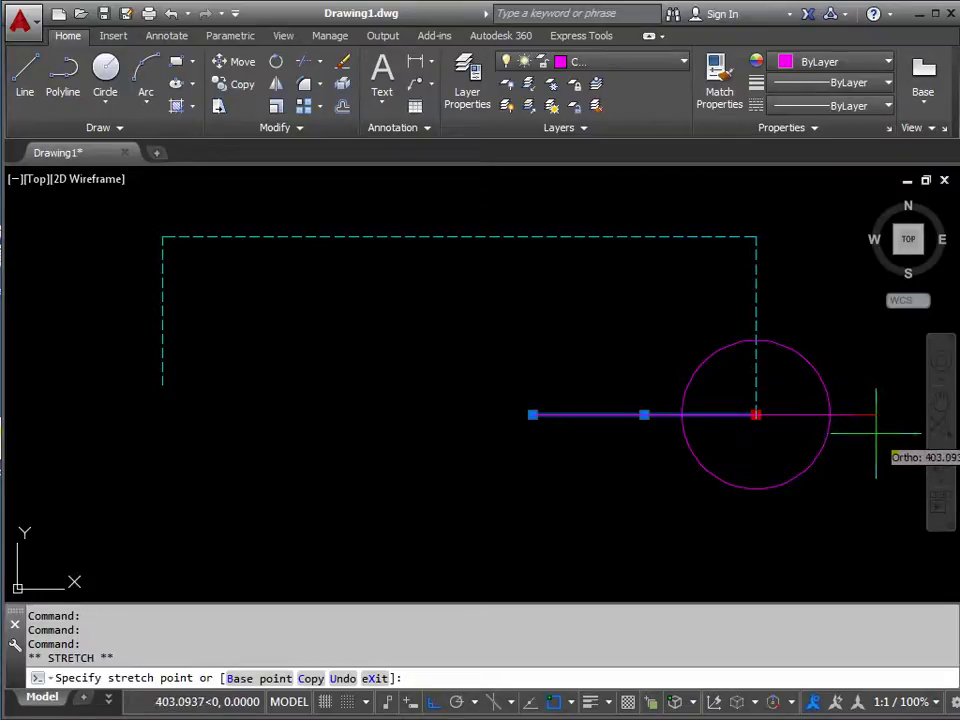
click(875, 434)
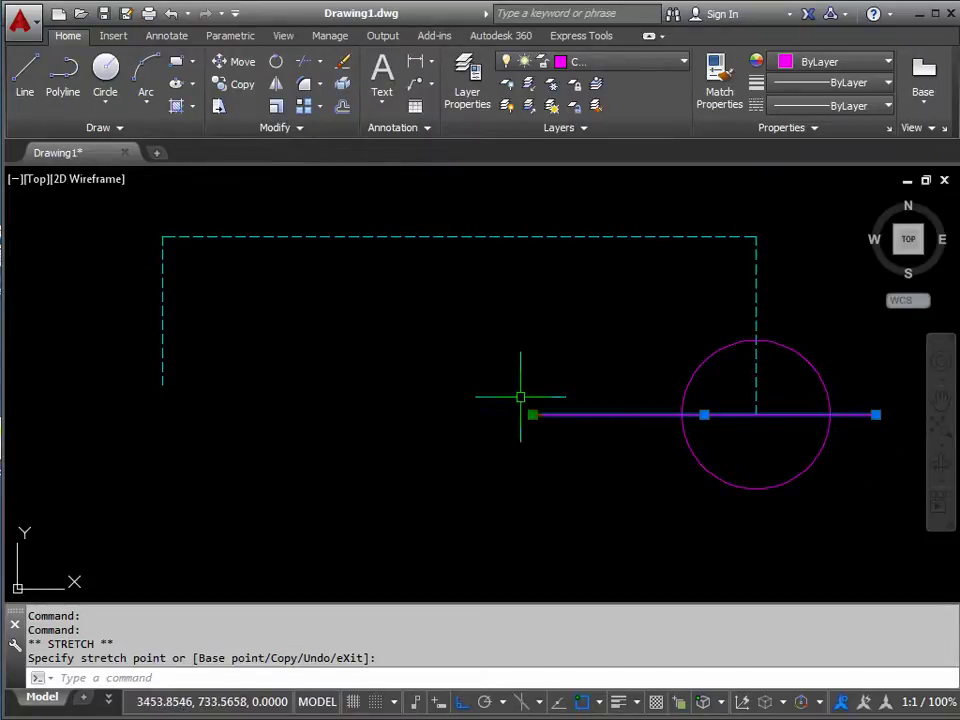
Trim away the circle's lower half using the horizontal line as the cutting edge.
key(Escape)
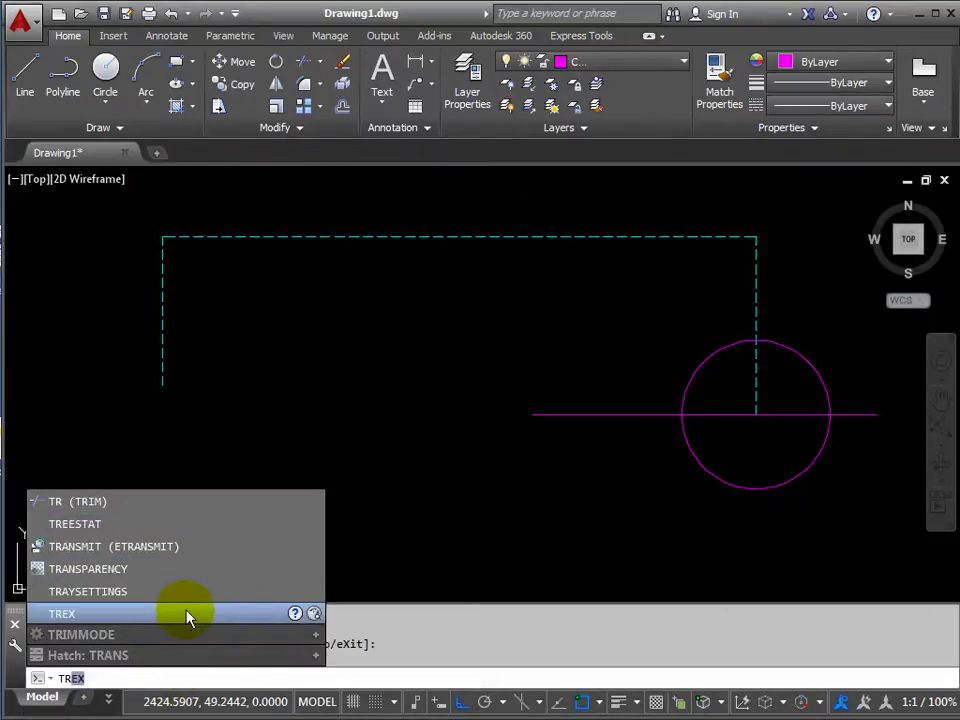
click(73, 505)
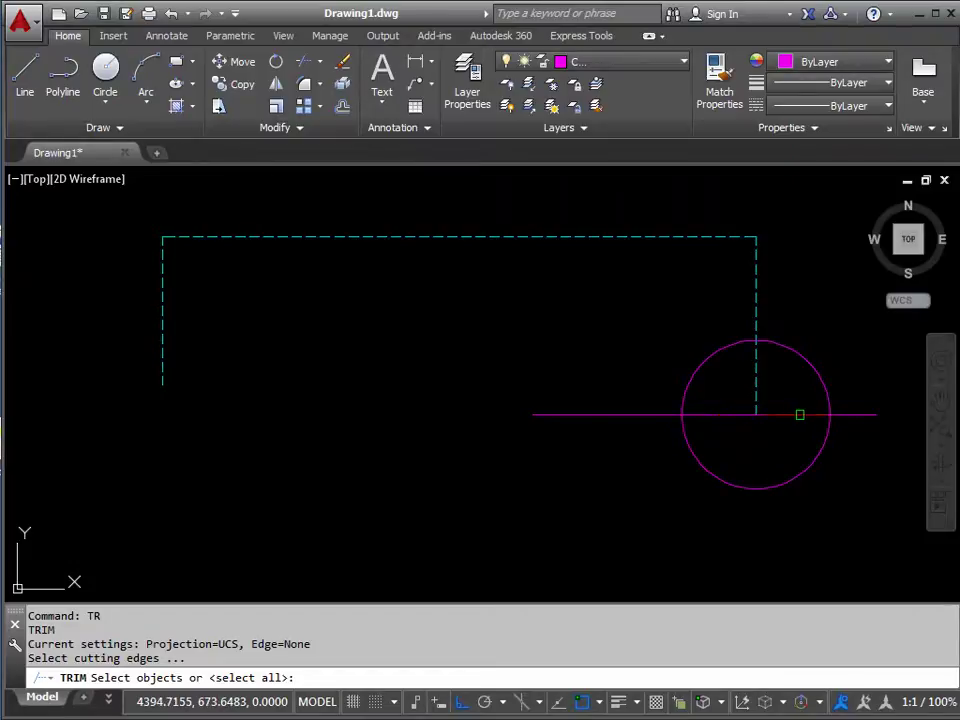
click(800, 414)
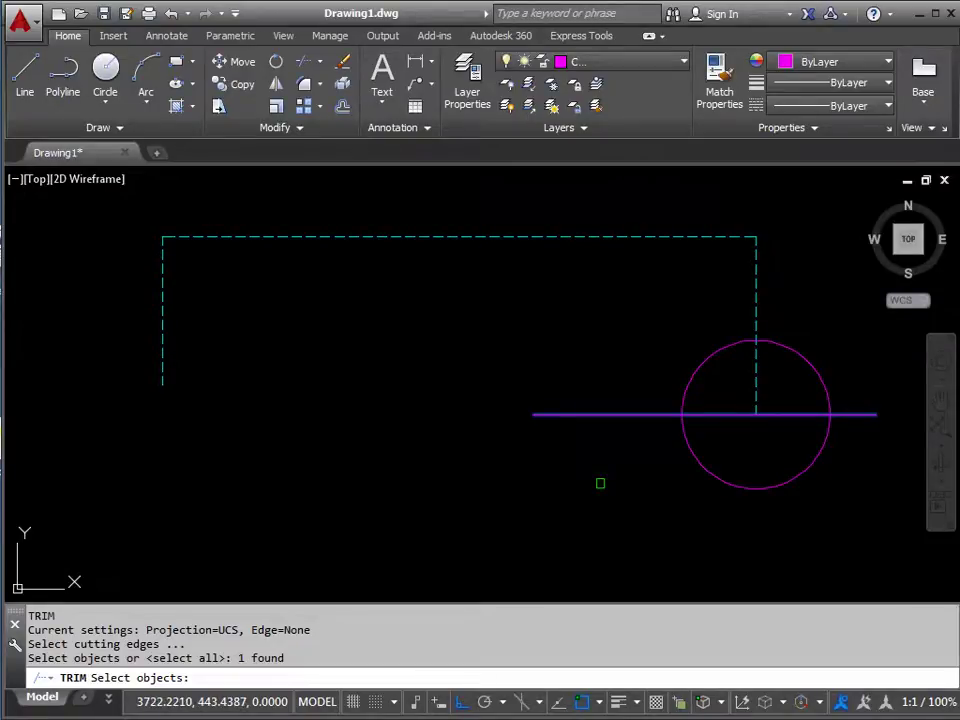
key(Return)
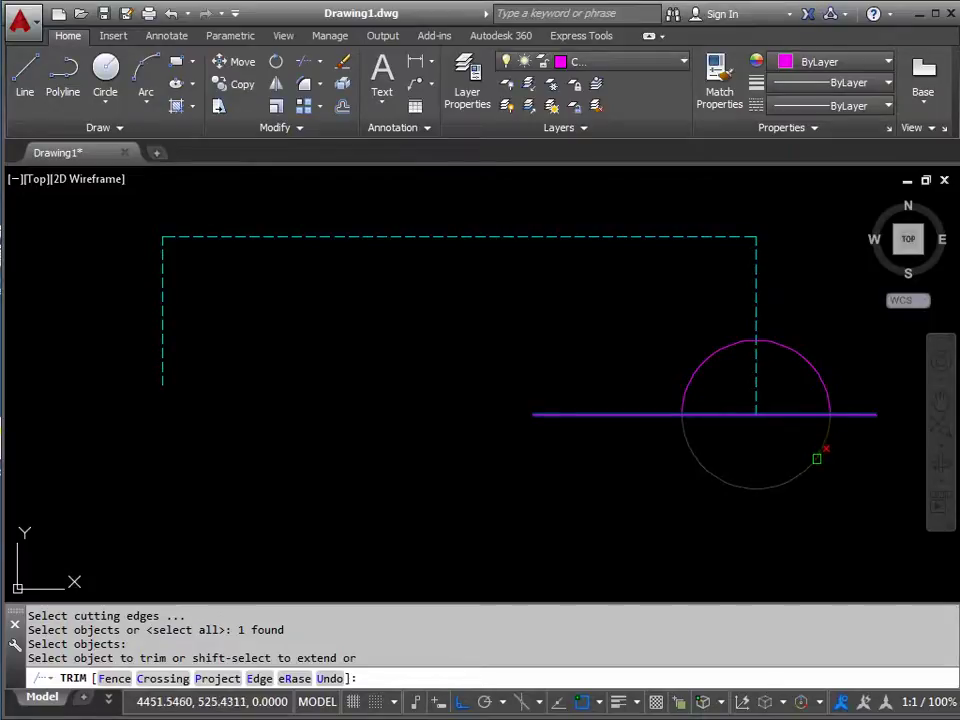
click(699, 366)
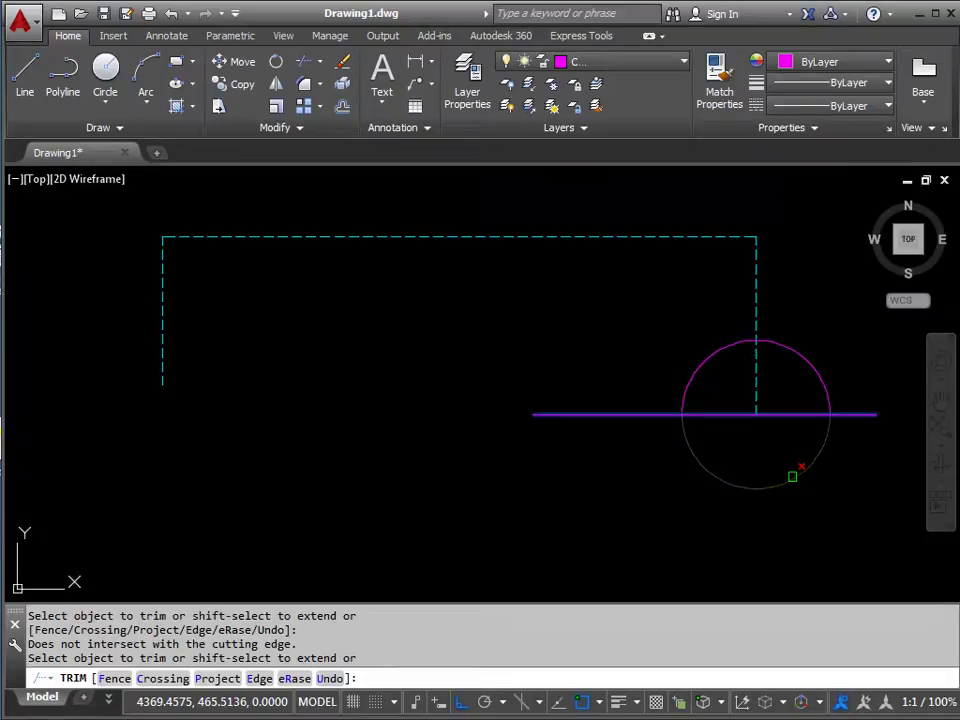
click(792, 477)
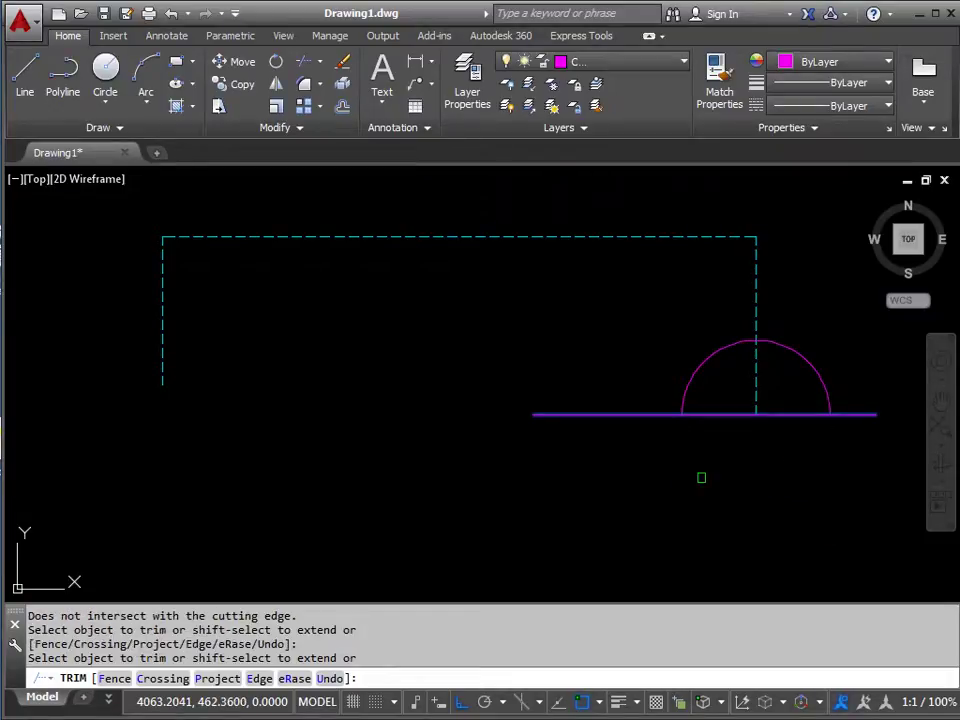
key(Escape)
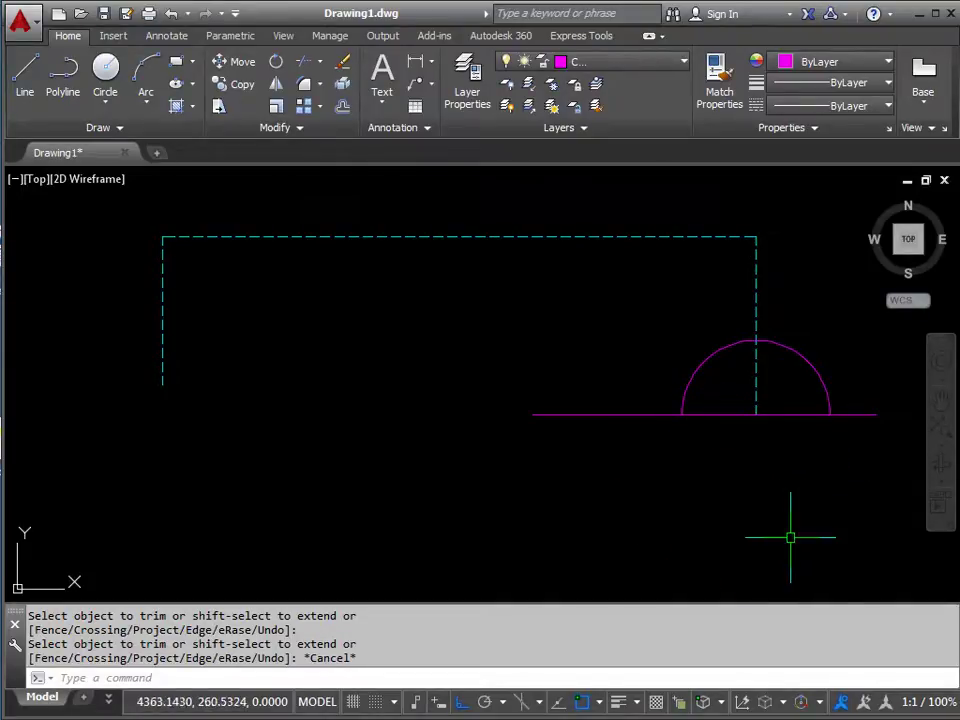
Draw the column's left and right sides straight down from the arch's two endpoints.
mouse_move(790, 538)
middle_down()
mouse_move(547, 411)
mouse_move(514, 392)
mouse_move(519, 385)
middle_up()
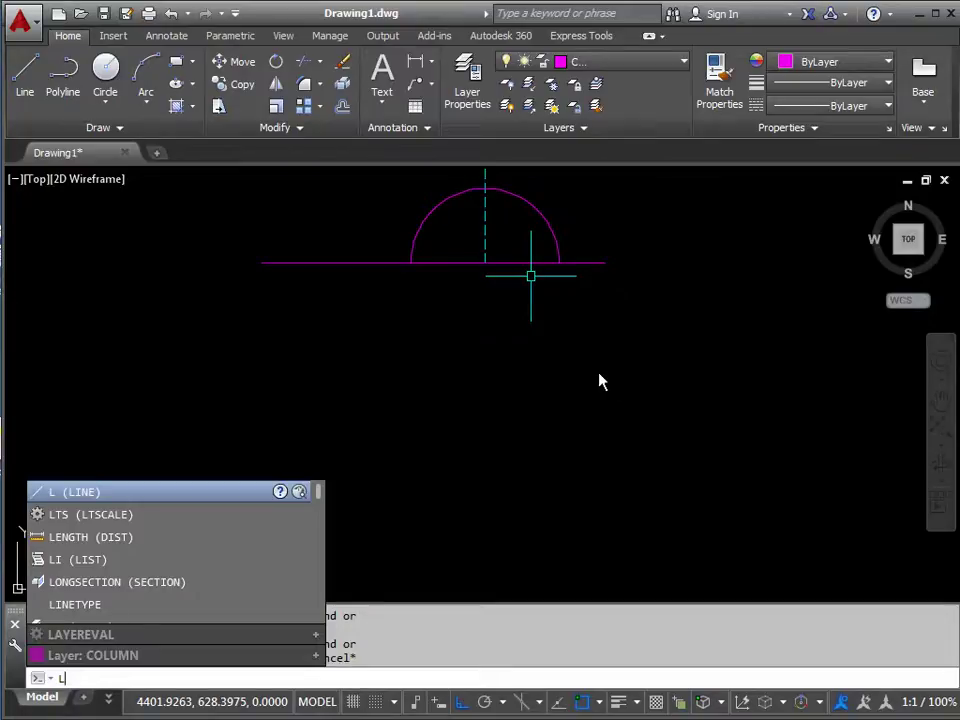
key(Return)
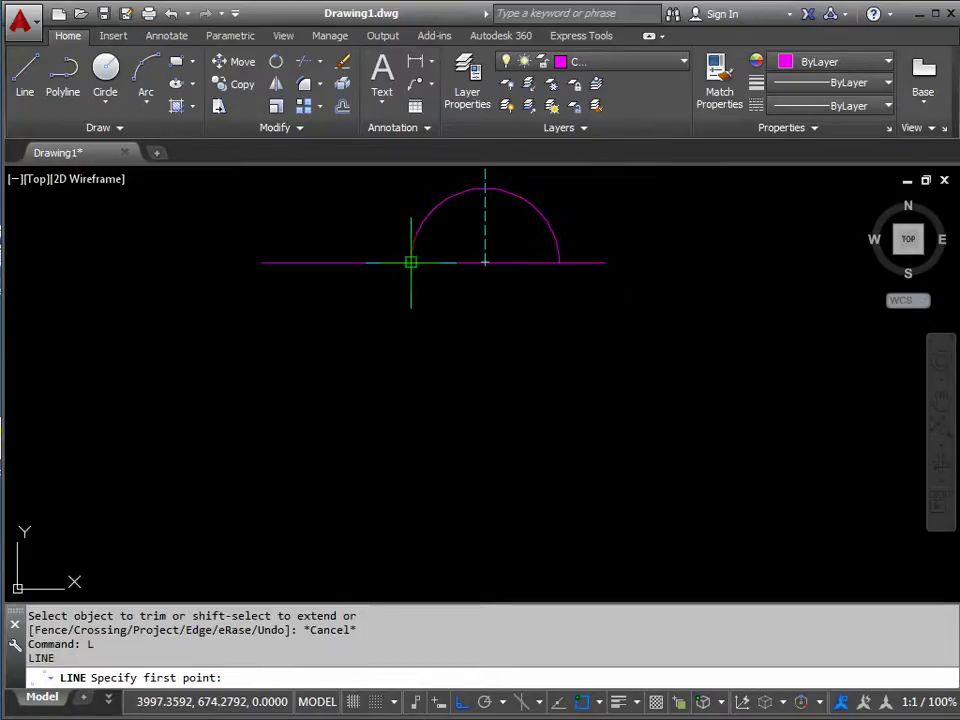
click(410, 262)
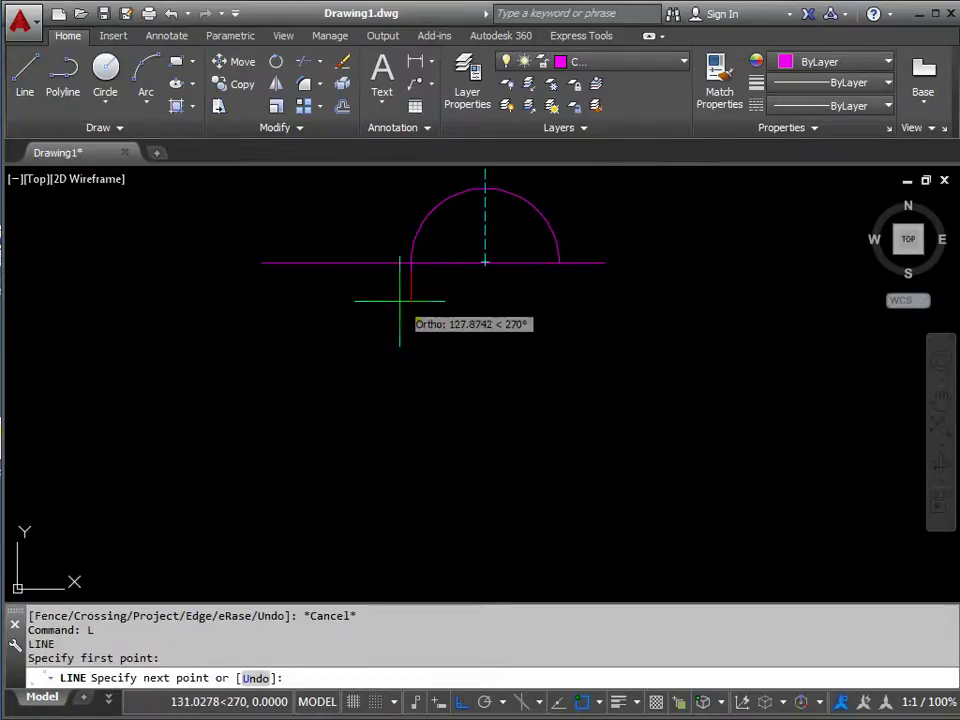
click(420, 482)
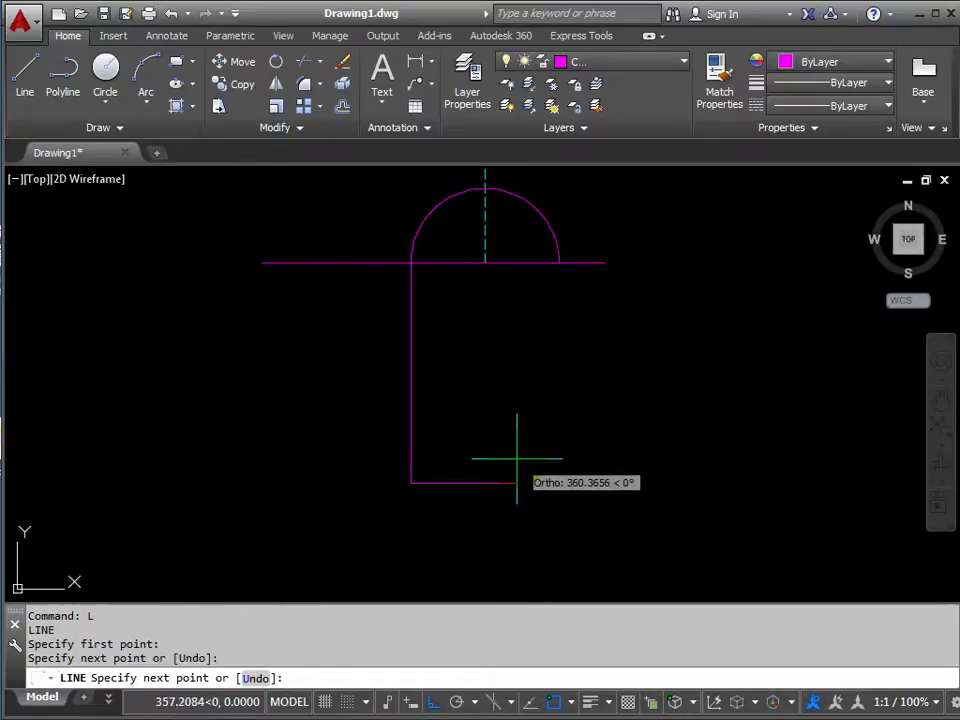
key(Return)
key(Return)
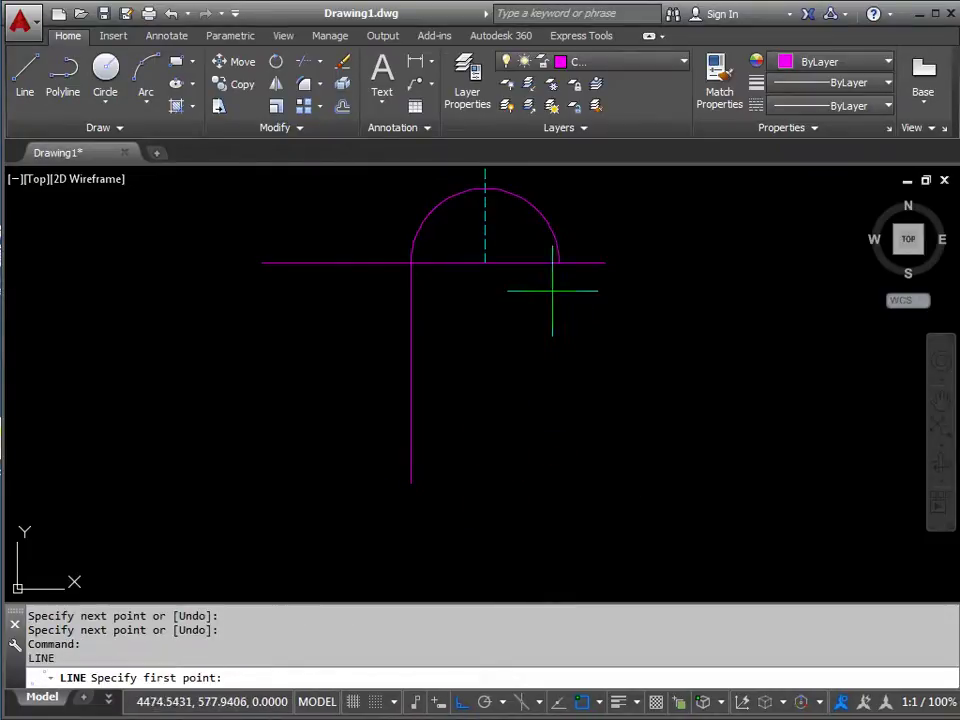
click(559, 262)
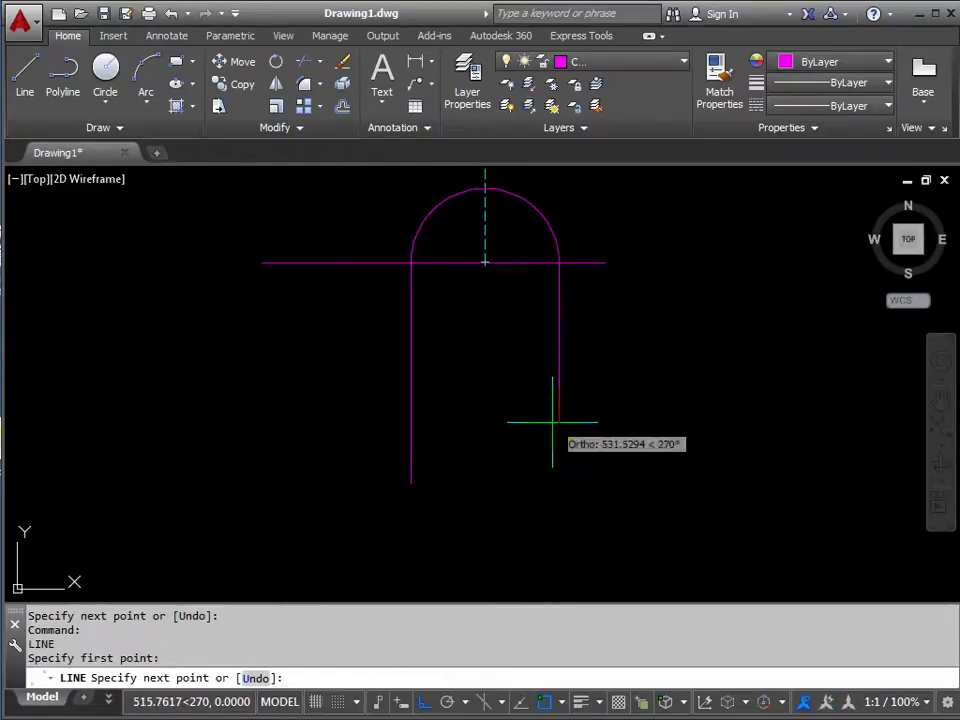
click(555, 484)
key(Return)
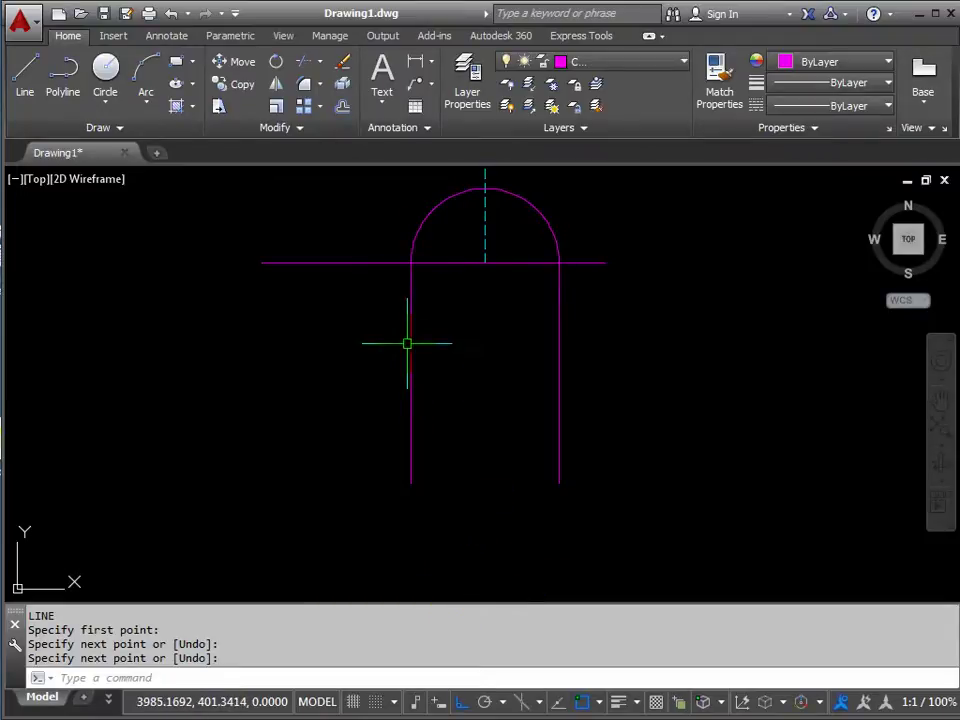
mouse_move(407, 343)
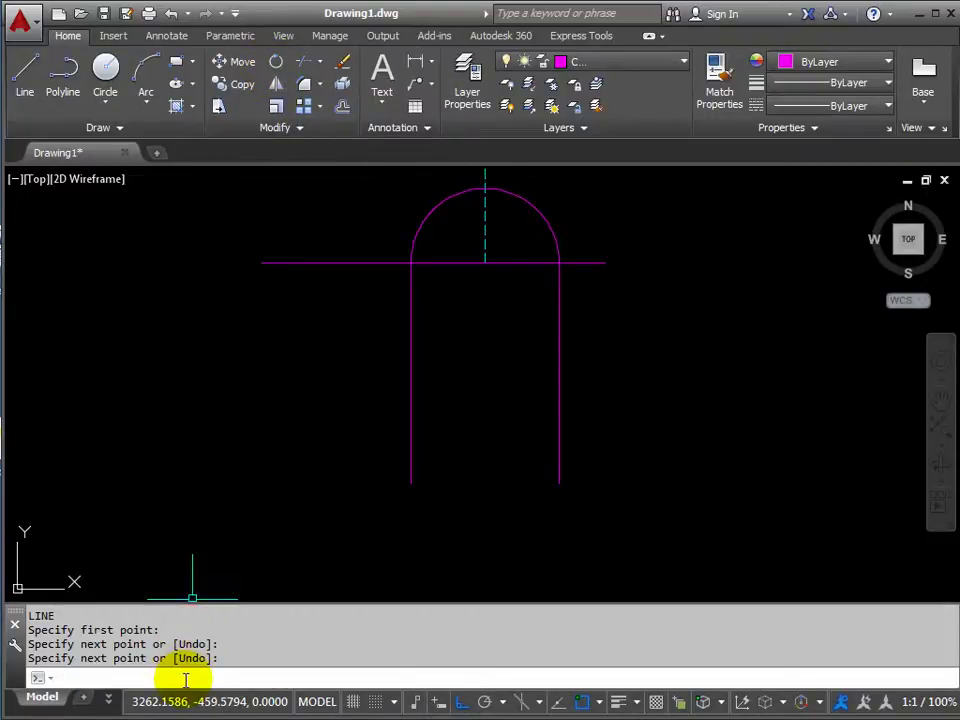
Rotate the column's left side 7° about the arch's left endpoint.
text(O)
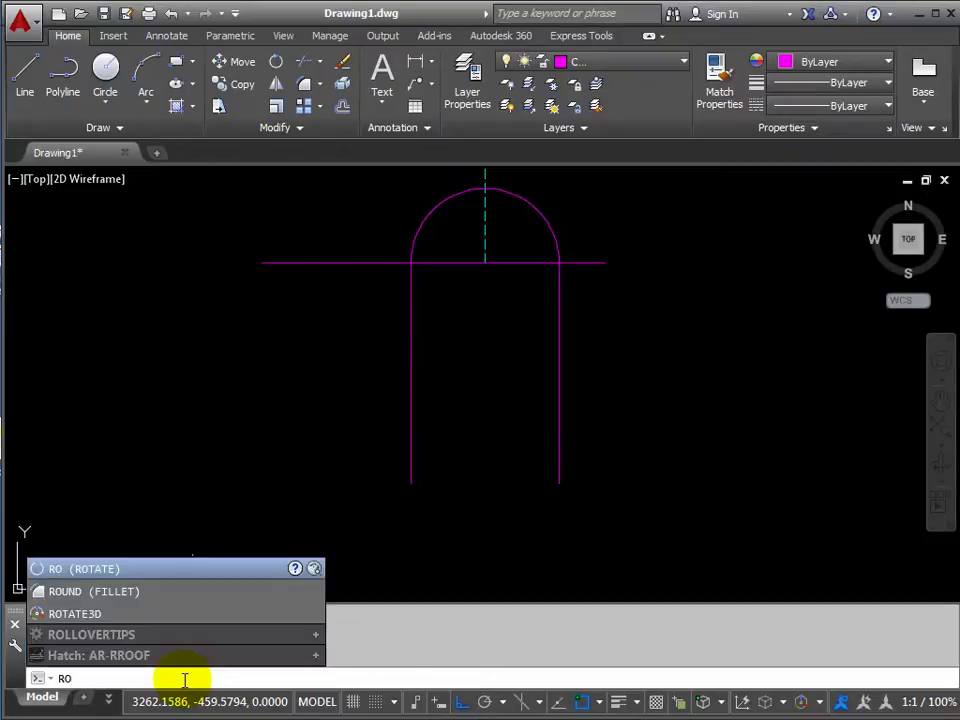
key(Return)
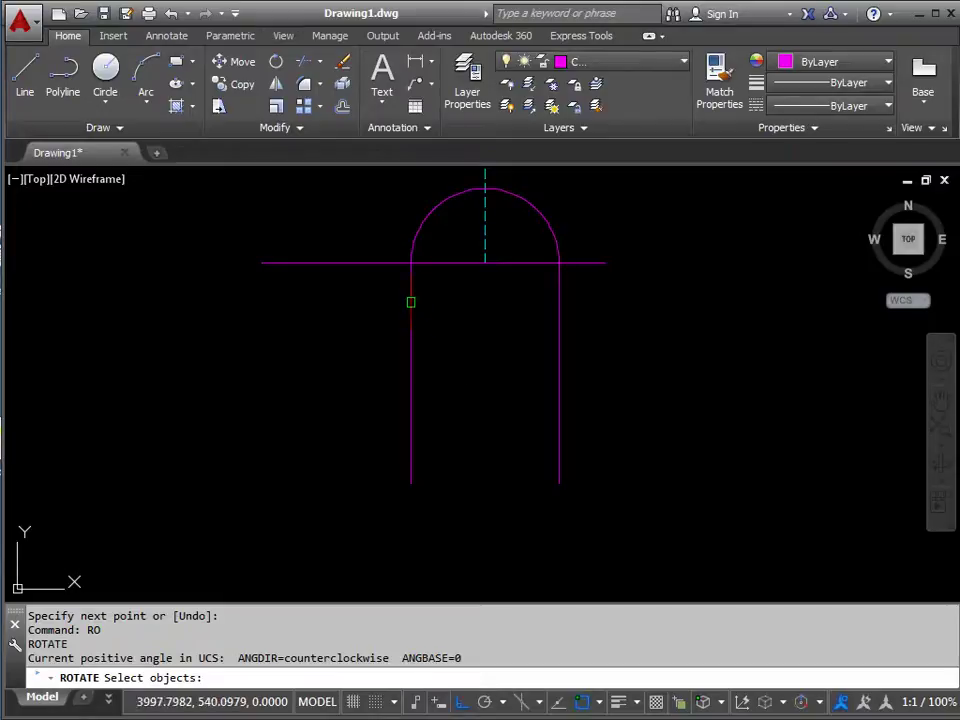
click(411, 301)
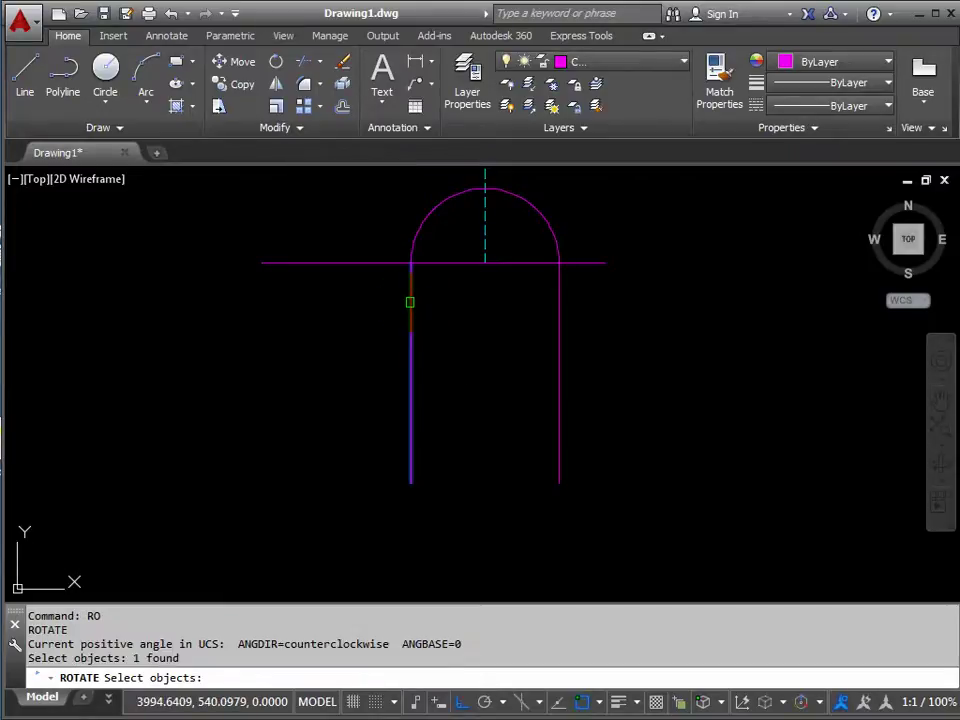
key(Return)
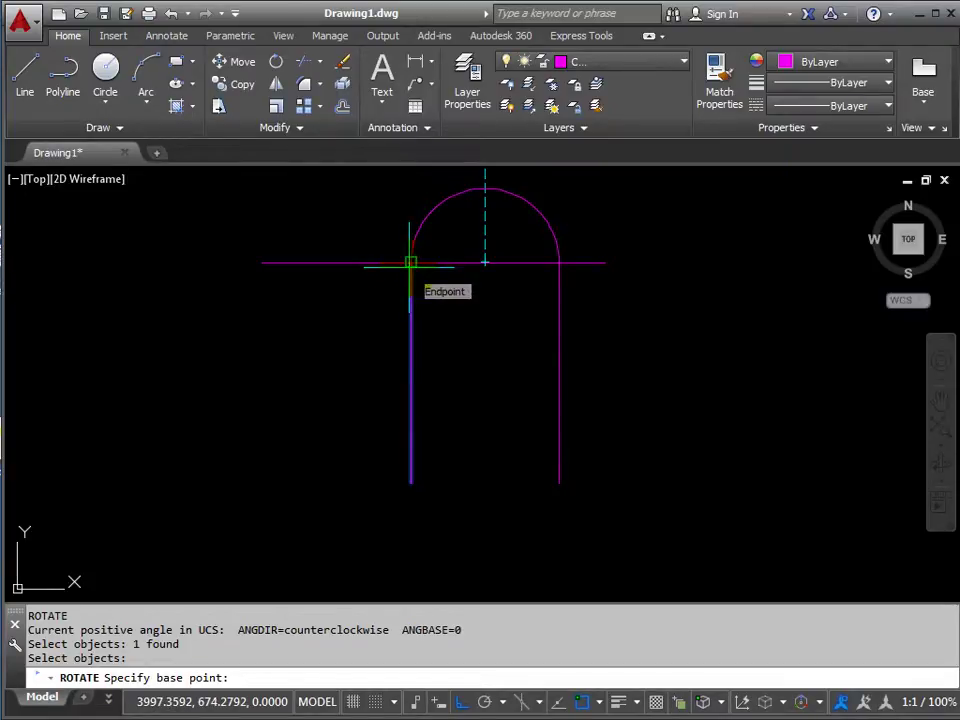
click(410, 263)
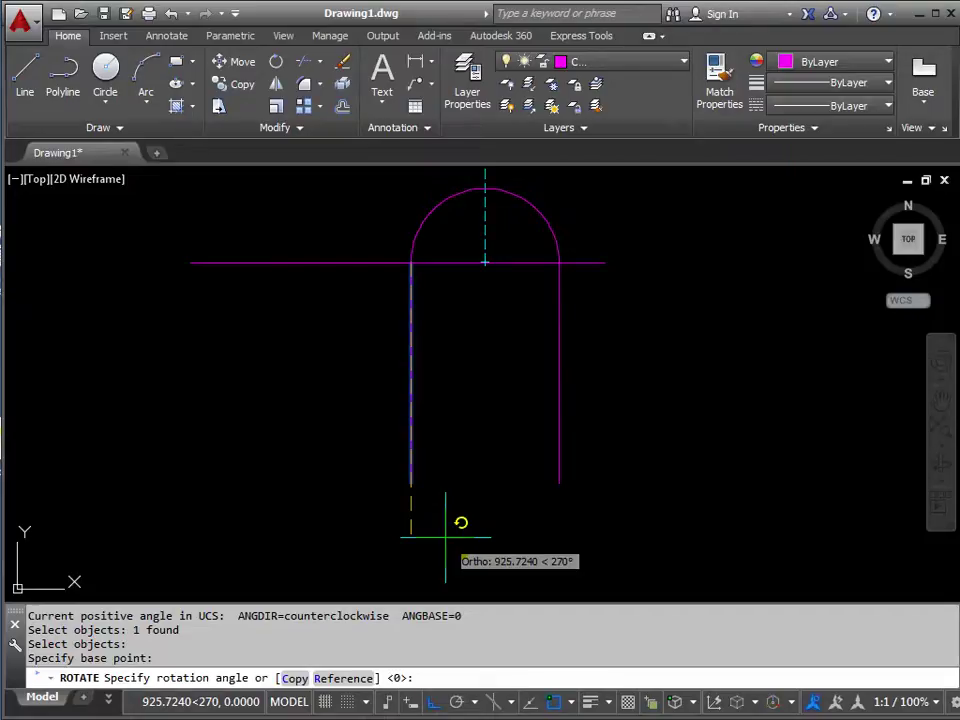
key(Return)
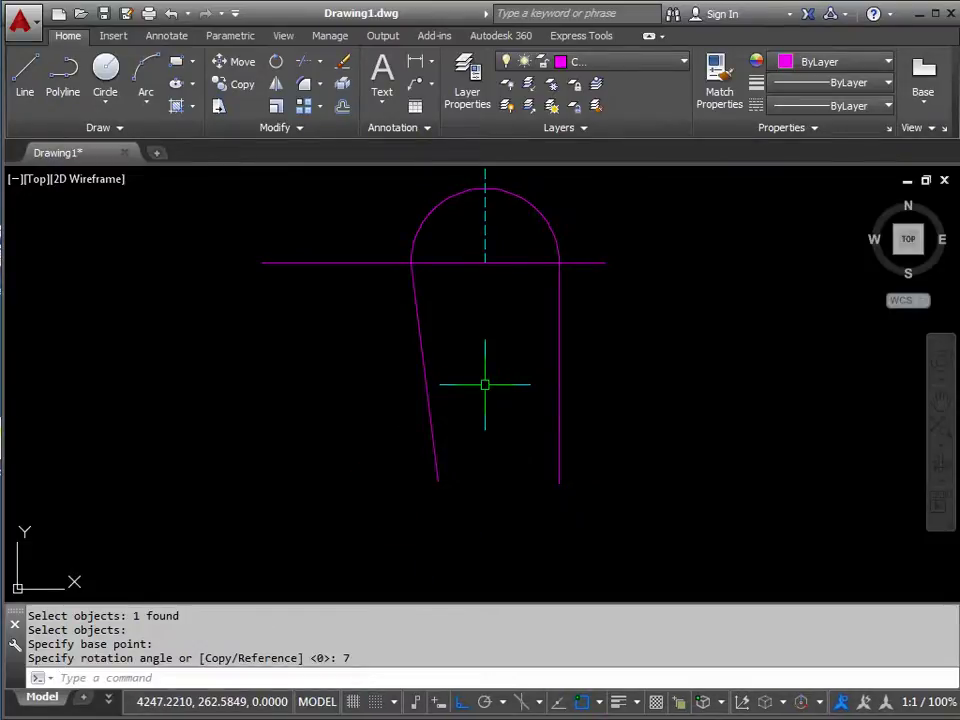
key(Return)
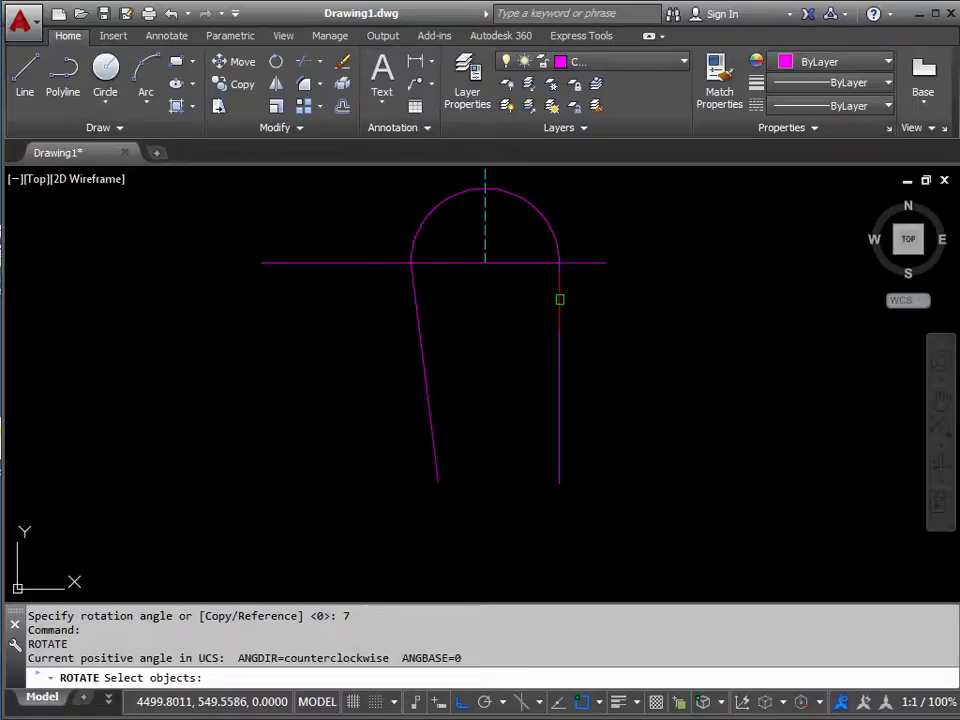
Rotate the column's right side -7° about the arch's right endpoint to mirror the taper.
click(558, 299)
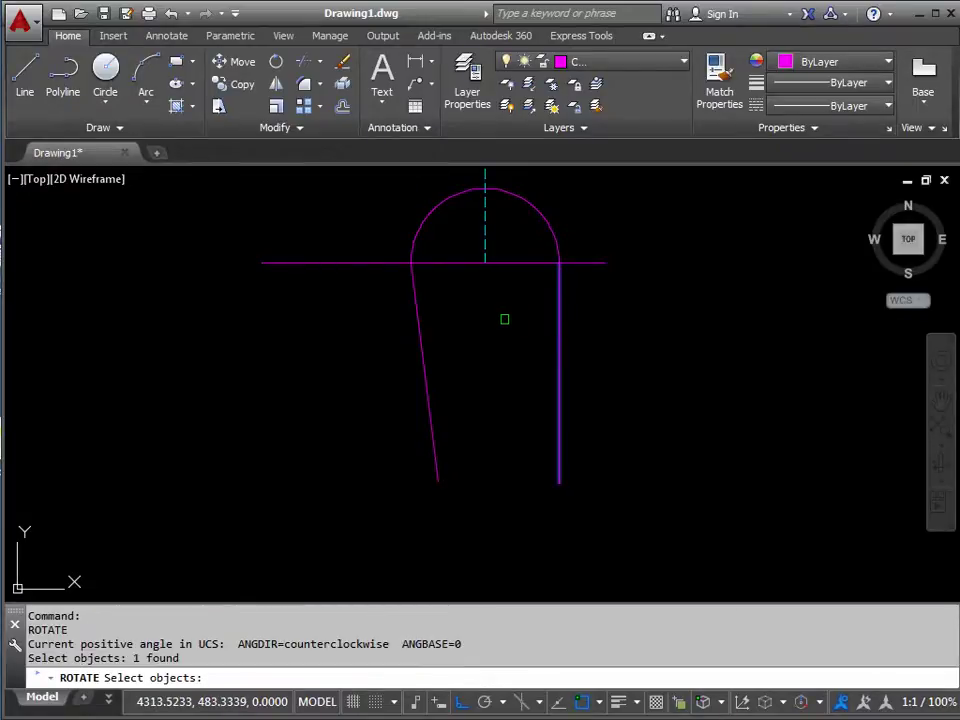
key(Return)
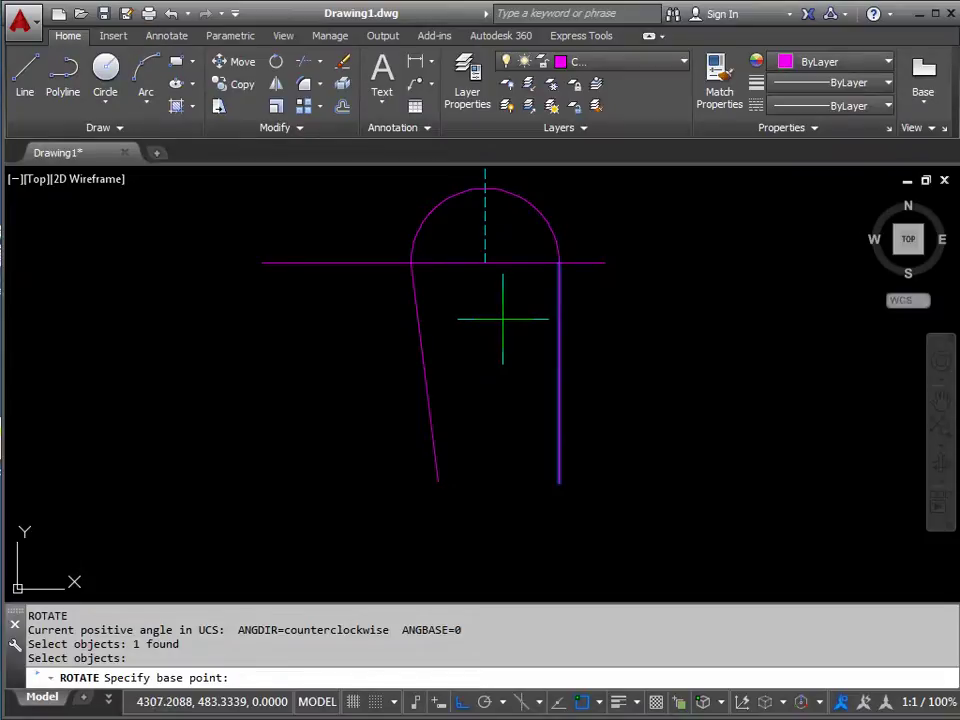
click(559, 262)
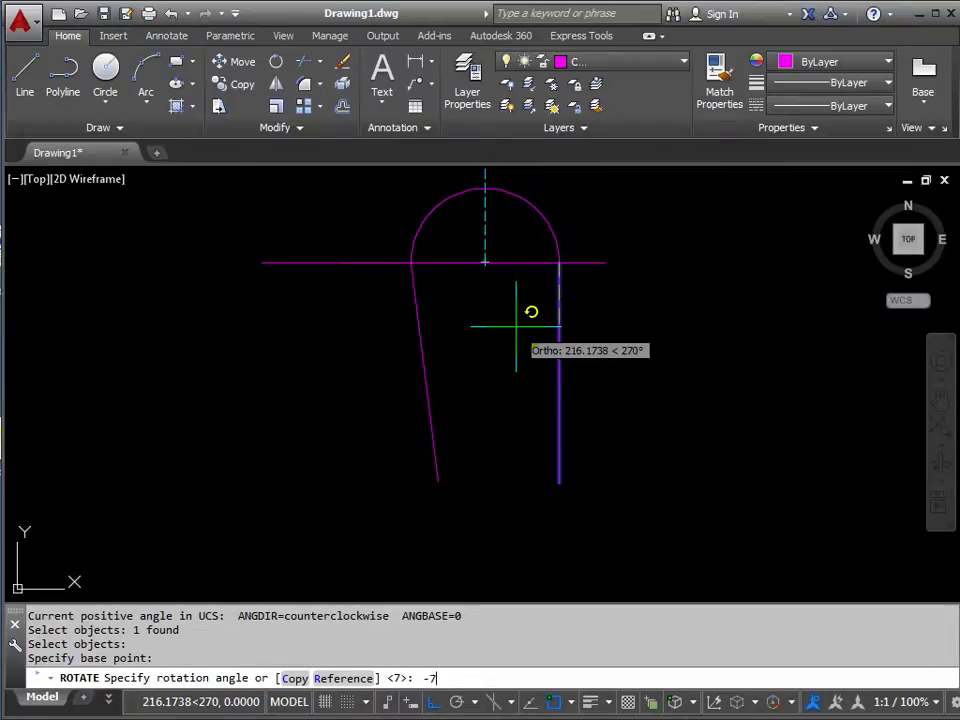
text(-7)
key(Return)
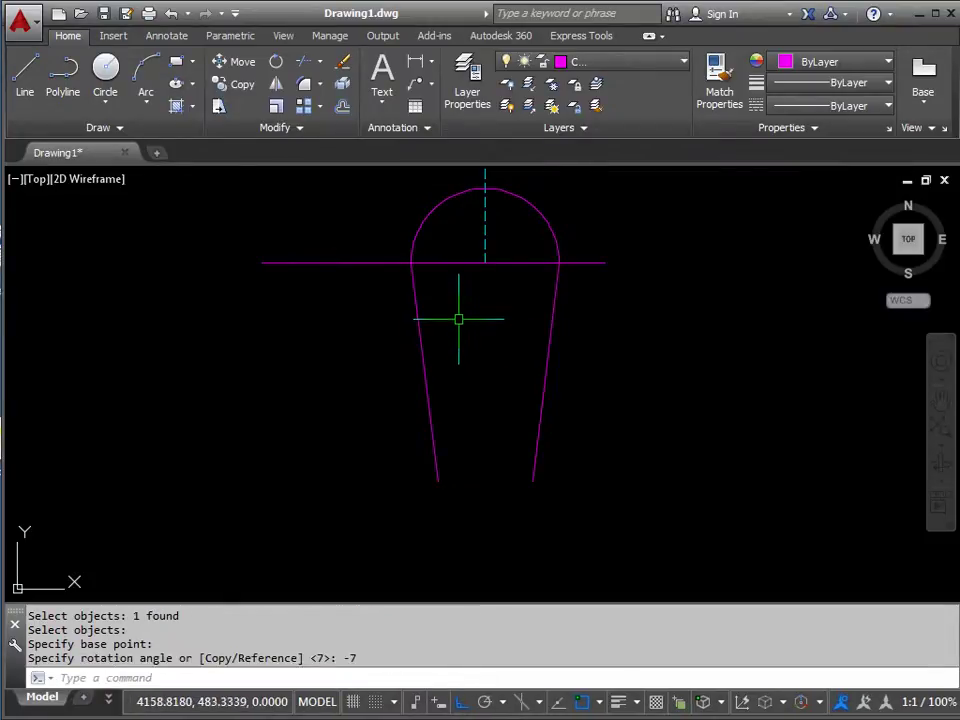
middle_drag(480, 345, 456, 329)
Zoom out and pan to show the dashed truss lines beside the column, then start FILLET.
scroll(456, 332, down, 2)
middle_drag(460, 385, 476, 414)
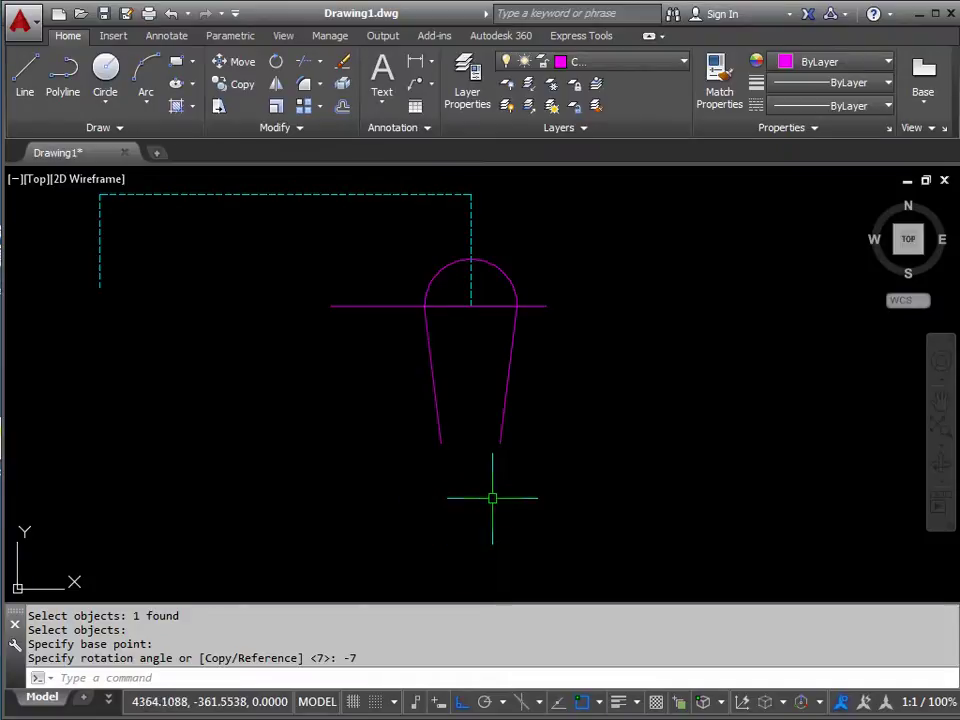
middle_drag(482, 489, 500, 491)
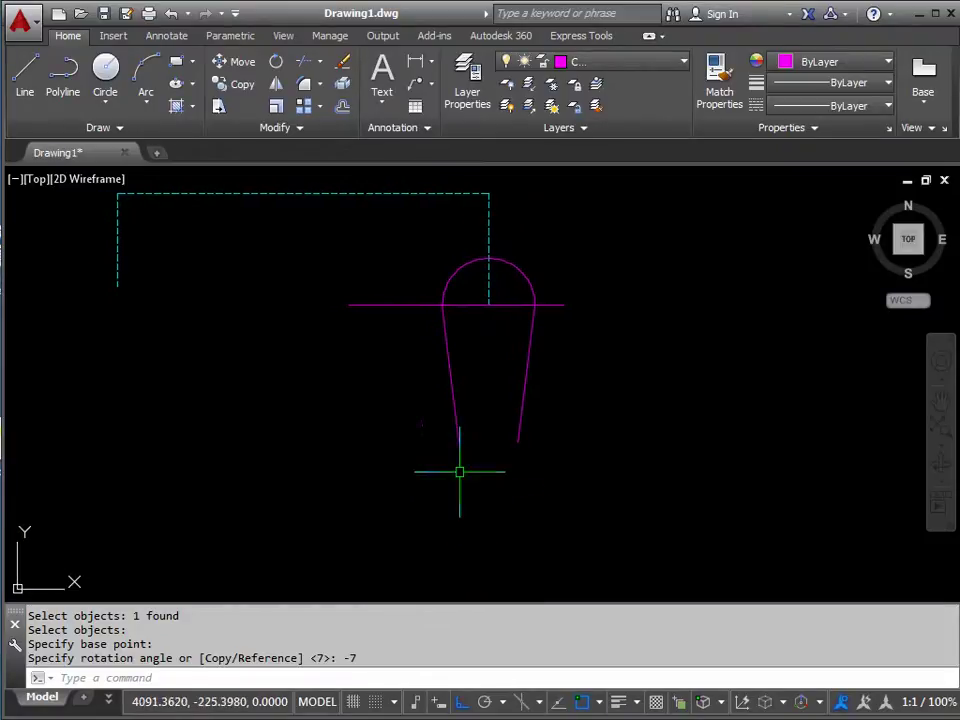
click(300, 129)
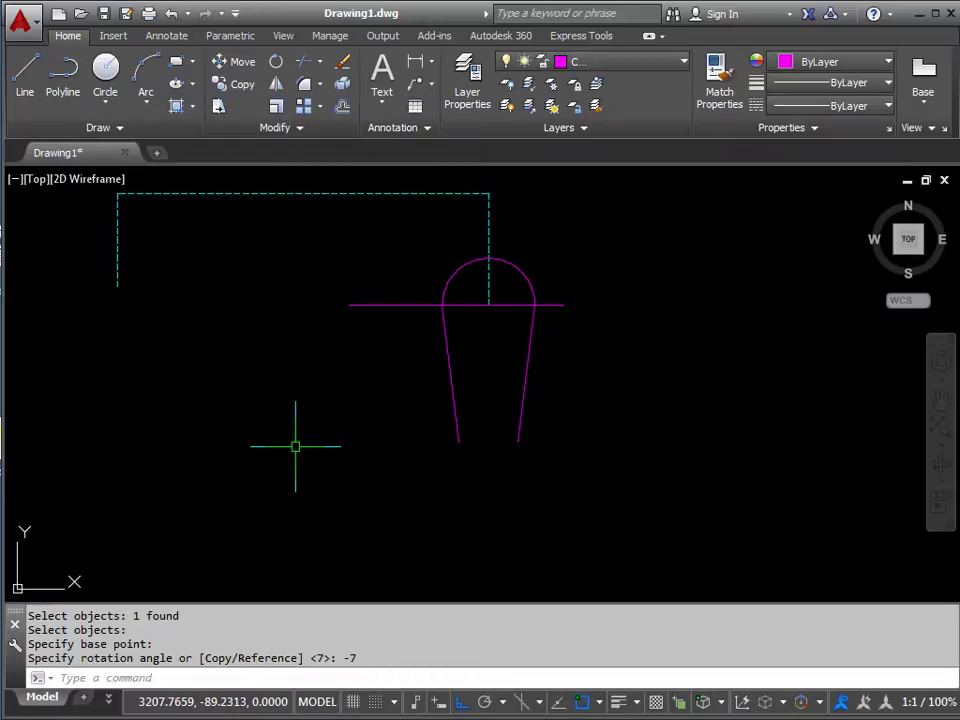
key(Return)
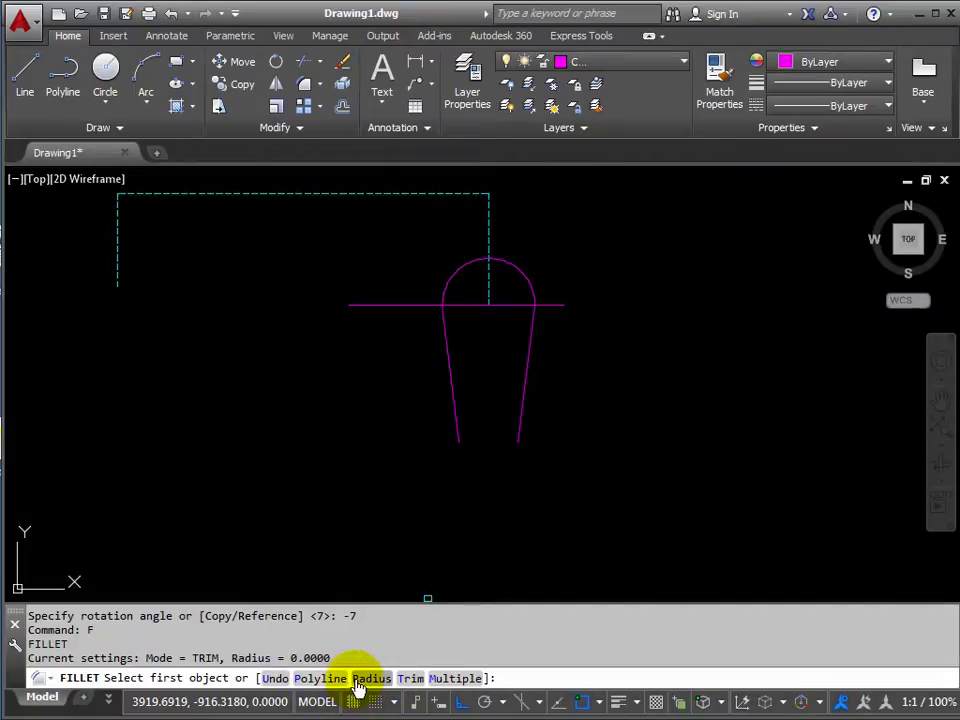
Fillet the column's left and right tapered sides with radius 125 to round its base.
click(358, 680)
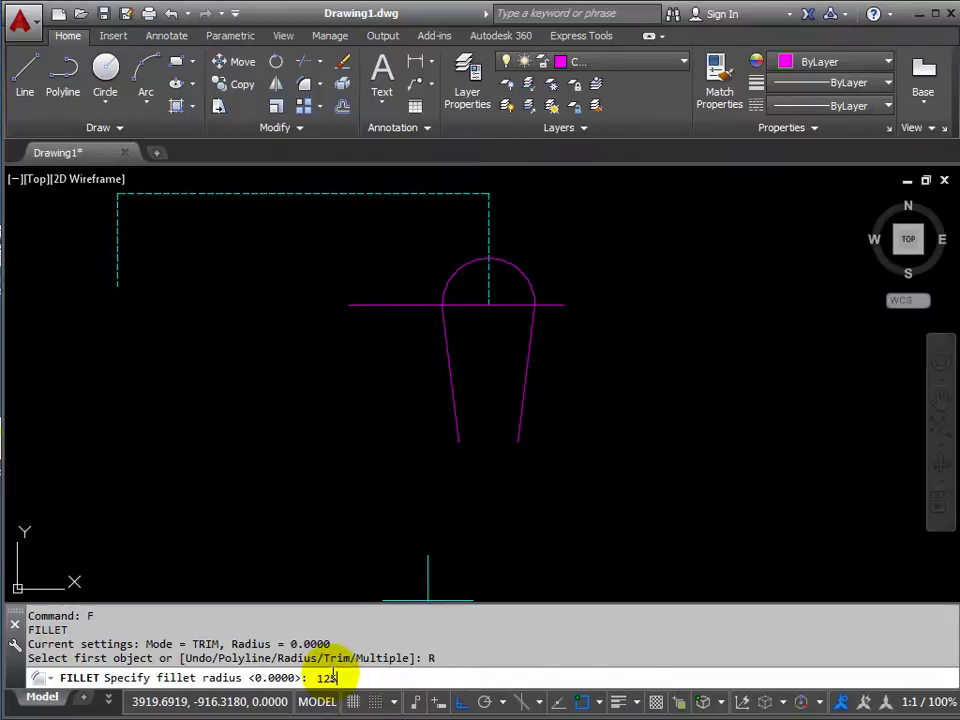
text(125)
key(Return)
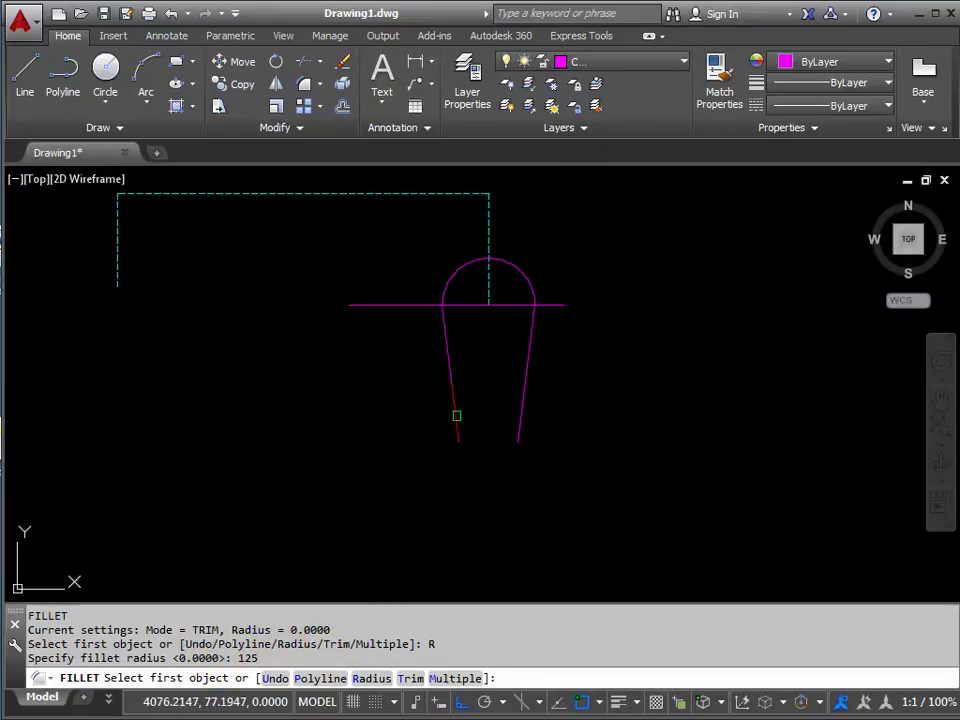
click(454, 418)
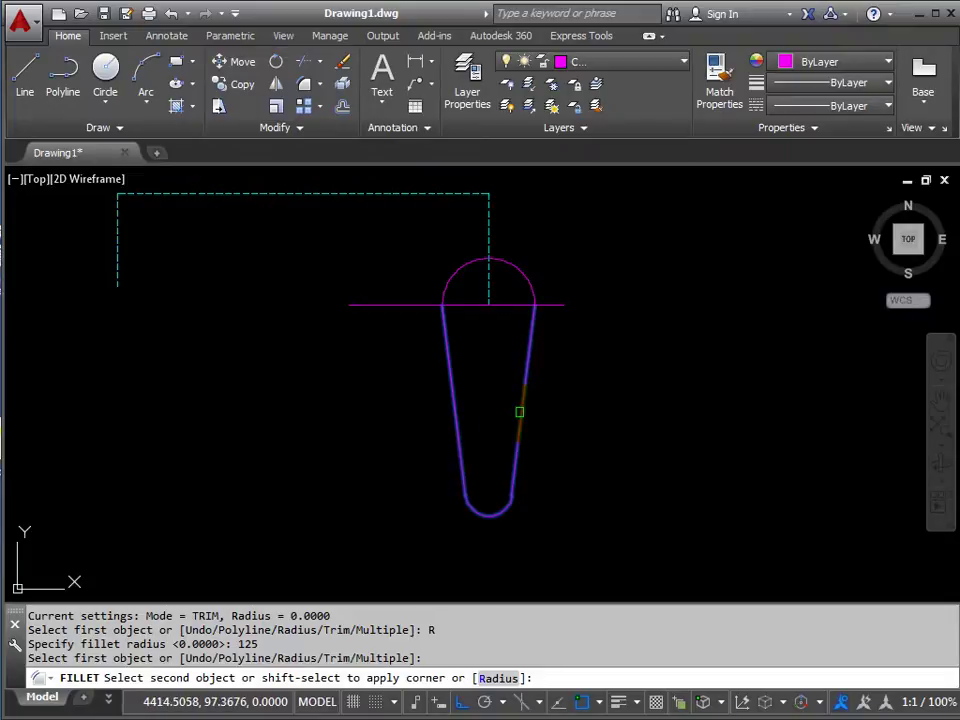
click(520, 414)
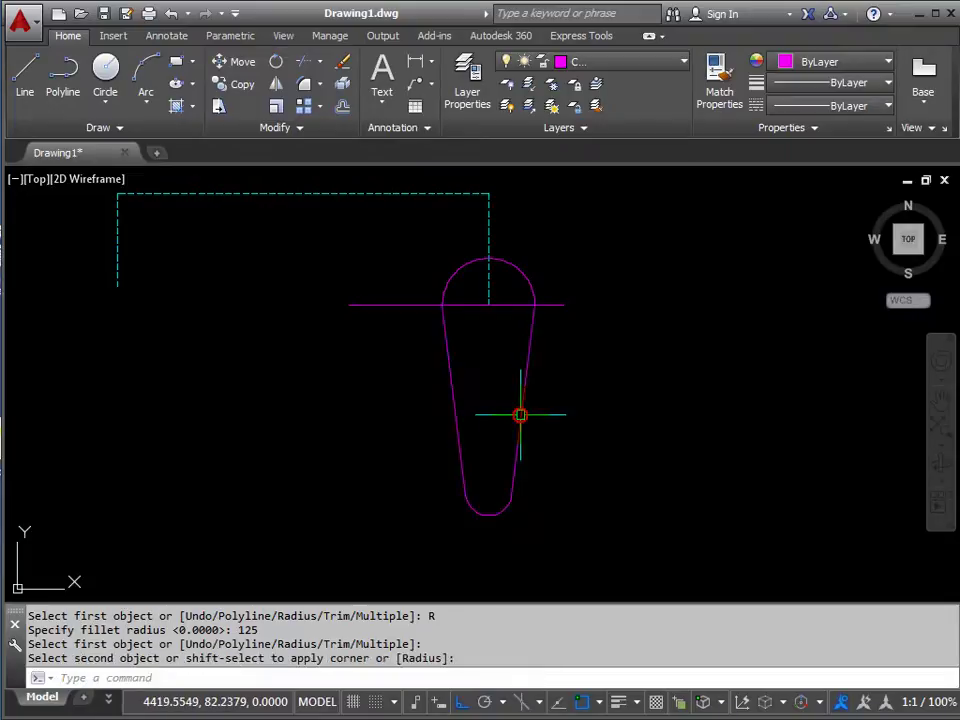